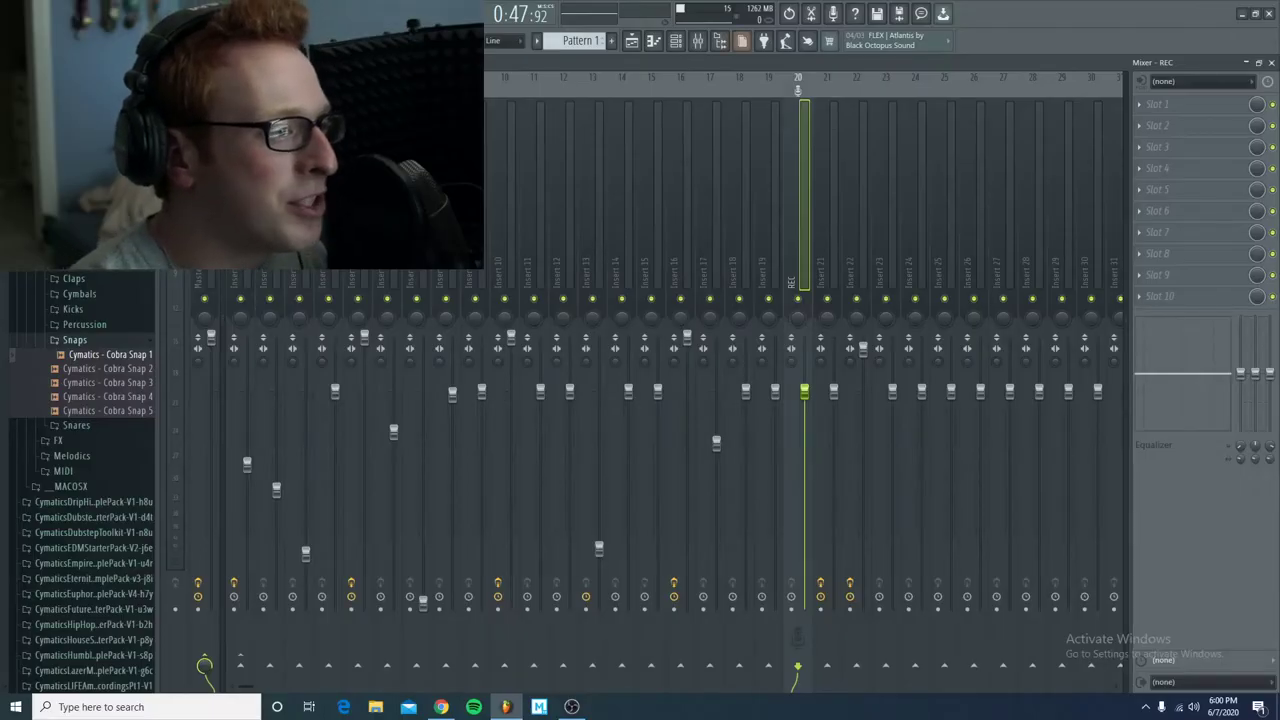
- Show the playlist arrangement from Track 1 and list the project's patterns in the picker instead of the audio clips
click(631, 40)
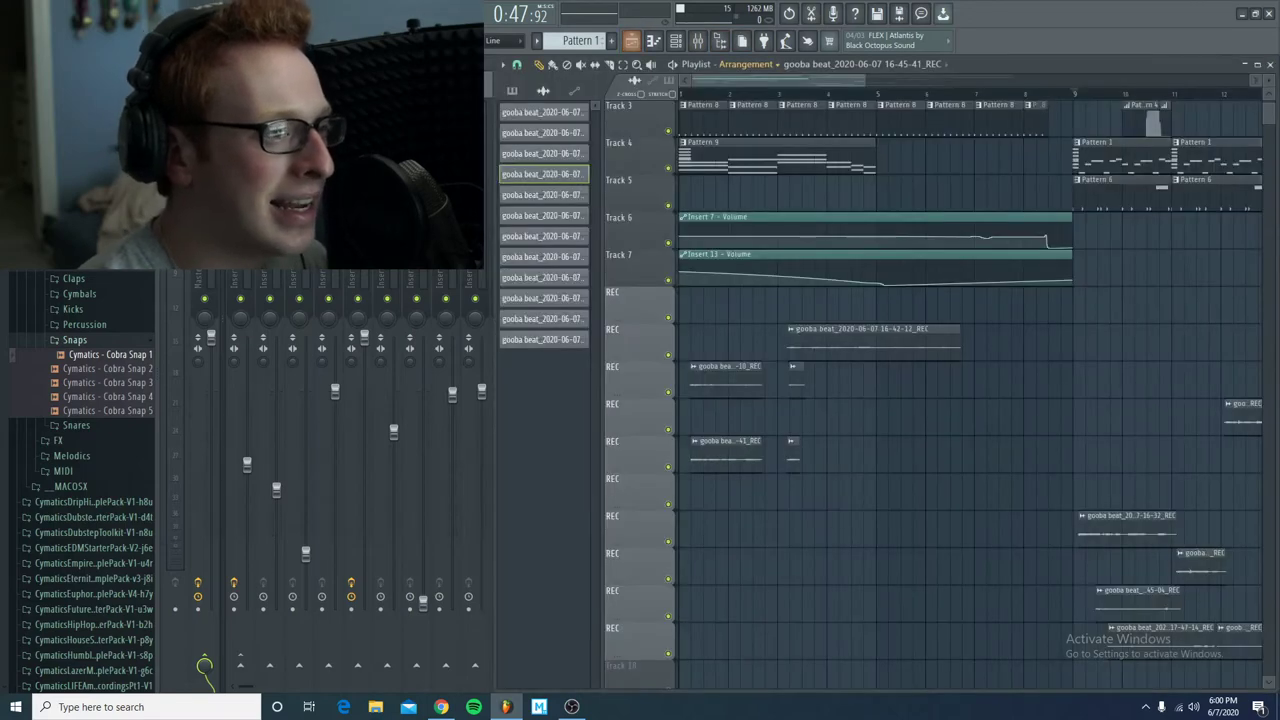
mouse_move(778, 80)
mouse_down()
mouse_move(906, 80)
mouse_move(778, 80)
mouse_up()
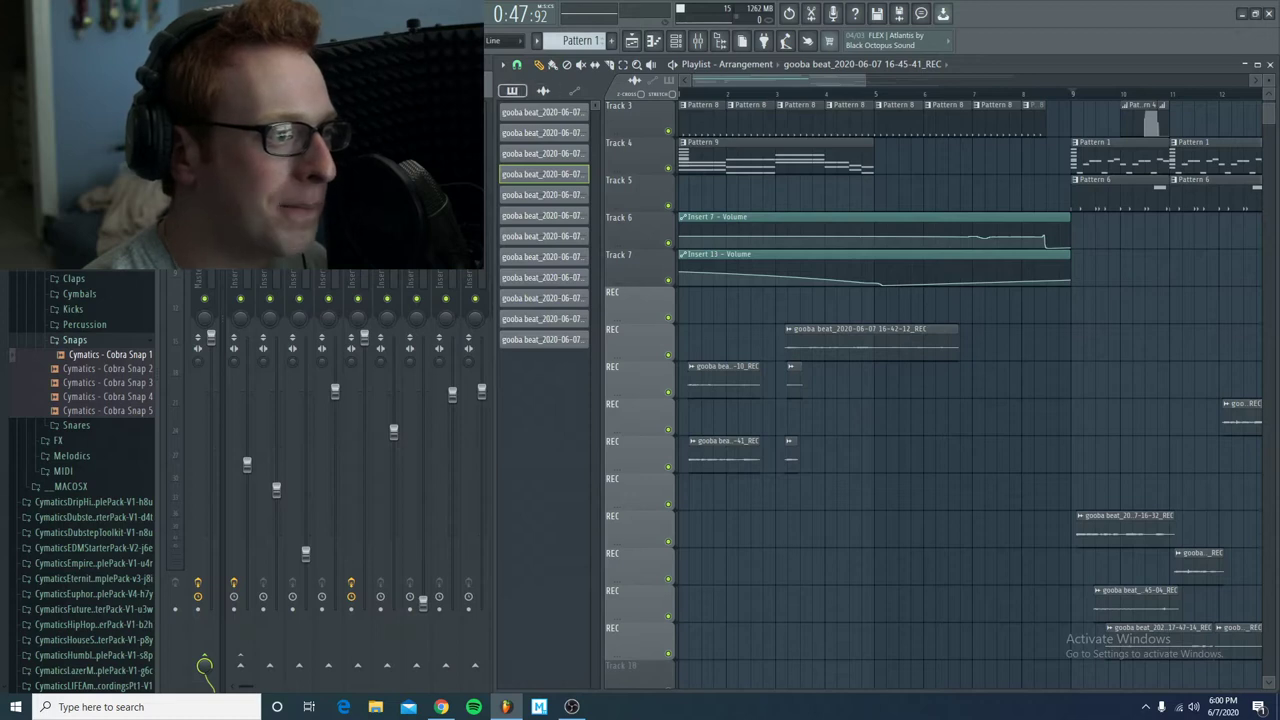
click(543, 90)
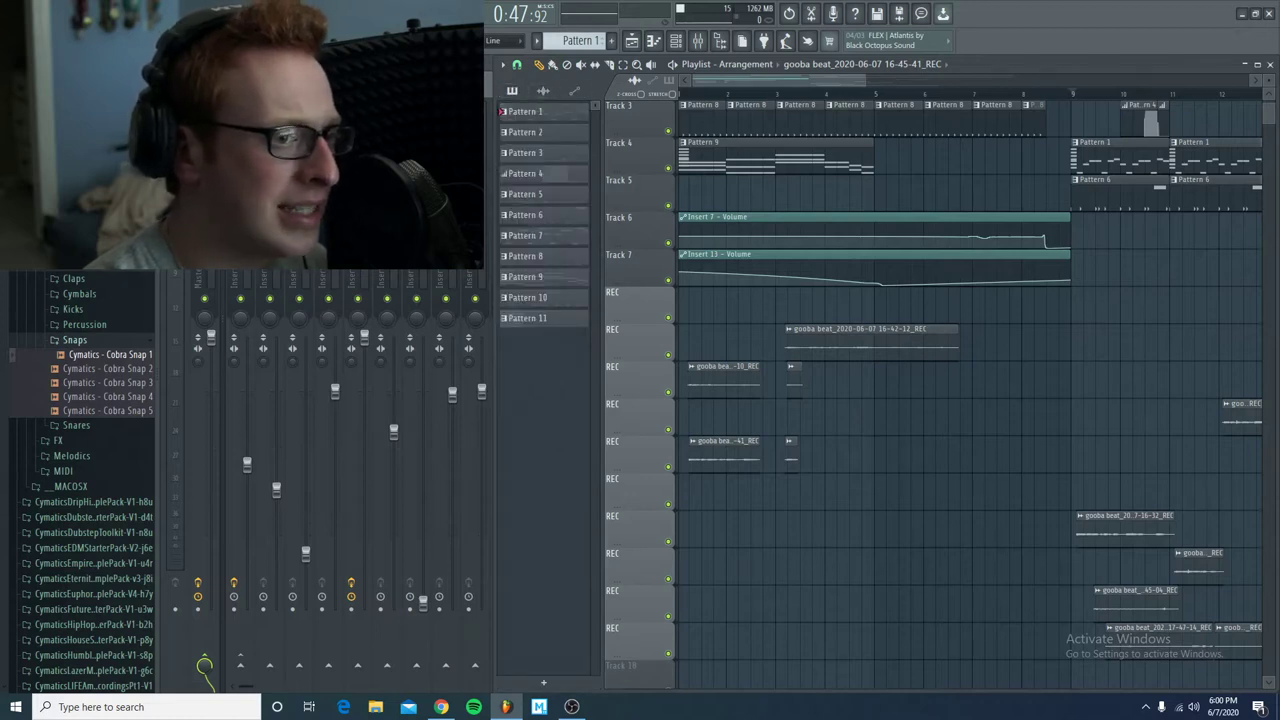
scroll(940, 395, up, 2)
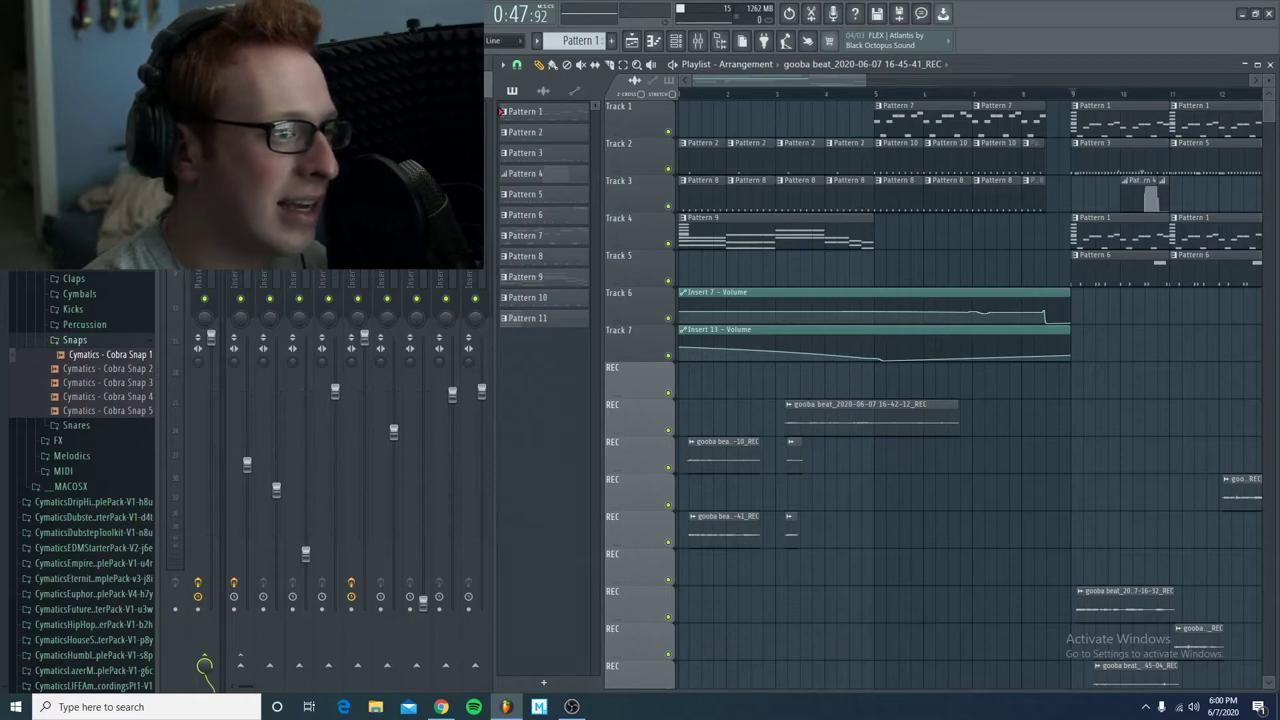
scroll(970, 395, right, 2)
scroll(970, 395, left, 2)
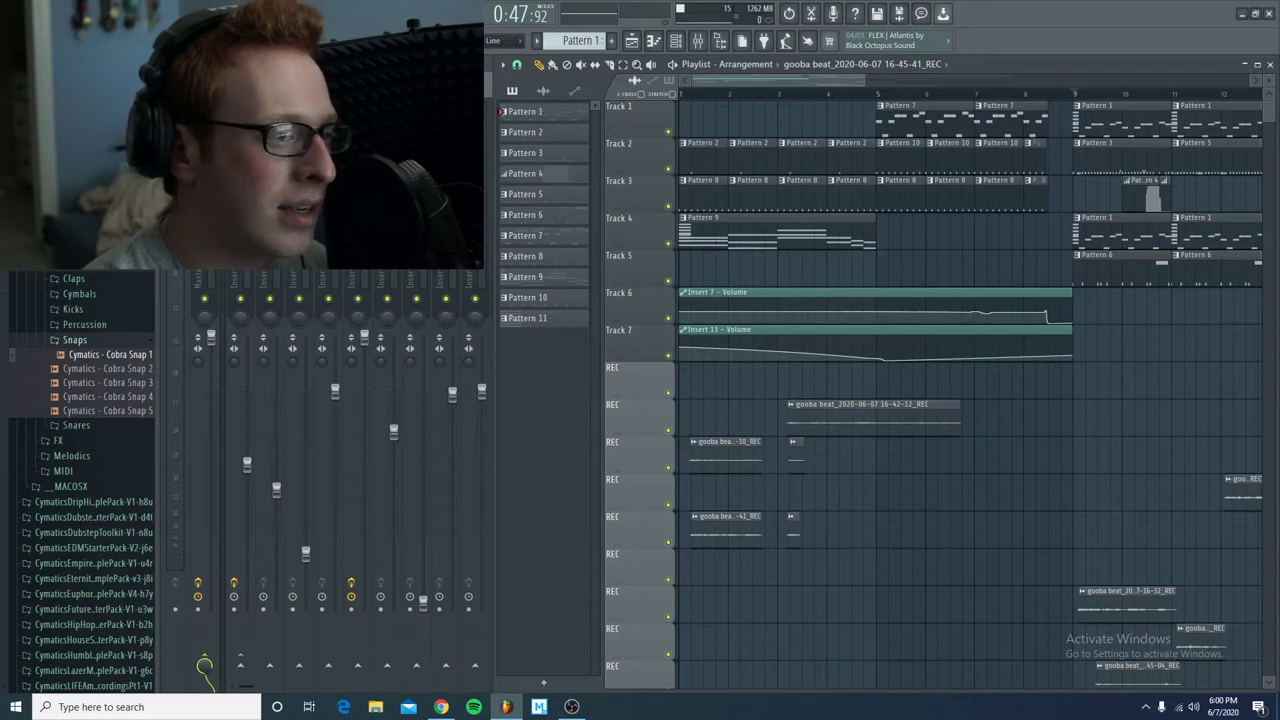
- Play the arrangement from bar 9 to preview the beat without the recorded vocal tracks, and stop playback
click(1071, 93)
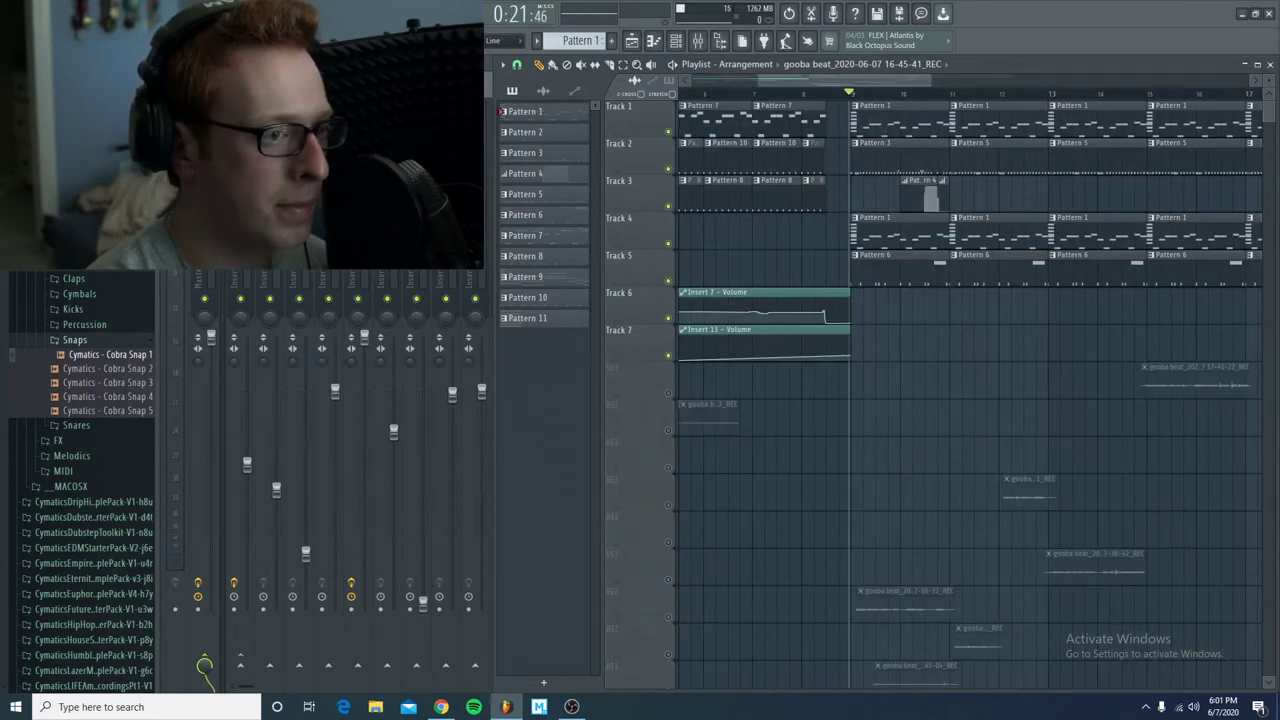
key(space)
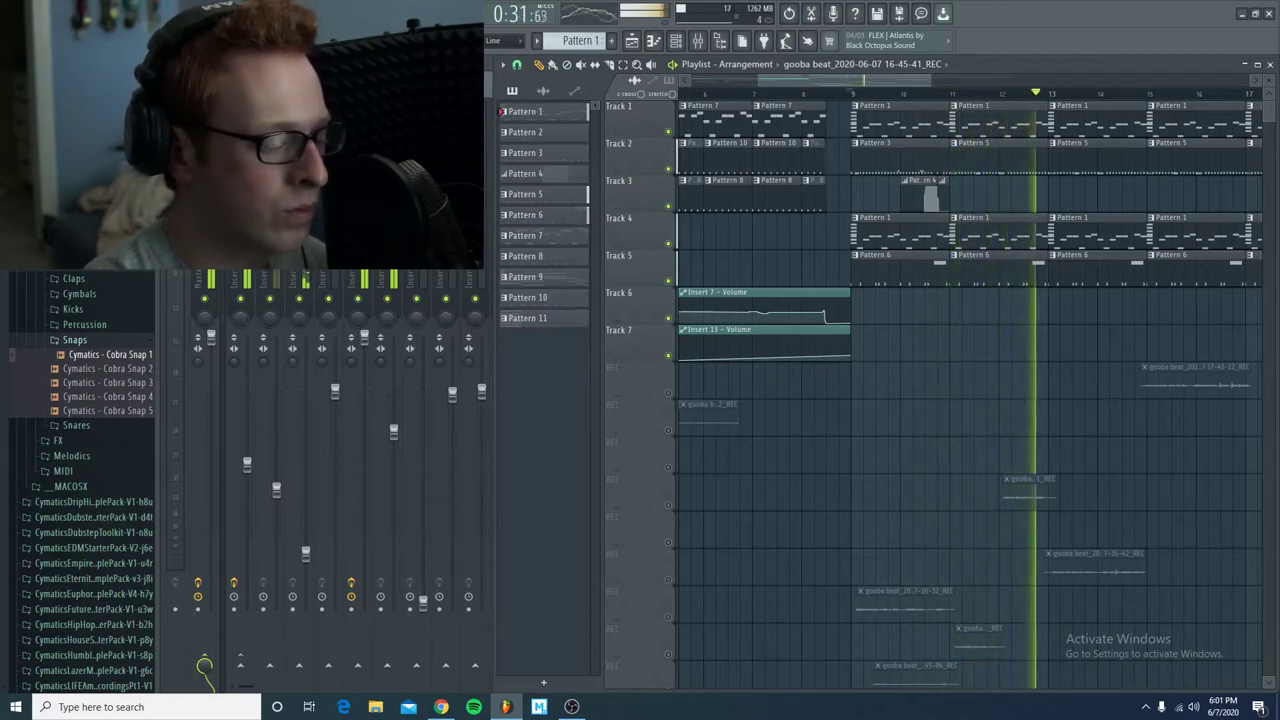
key(space)
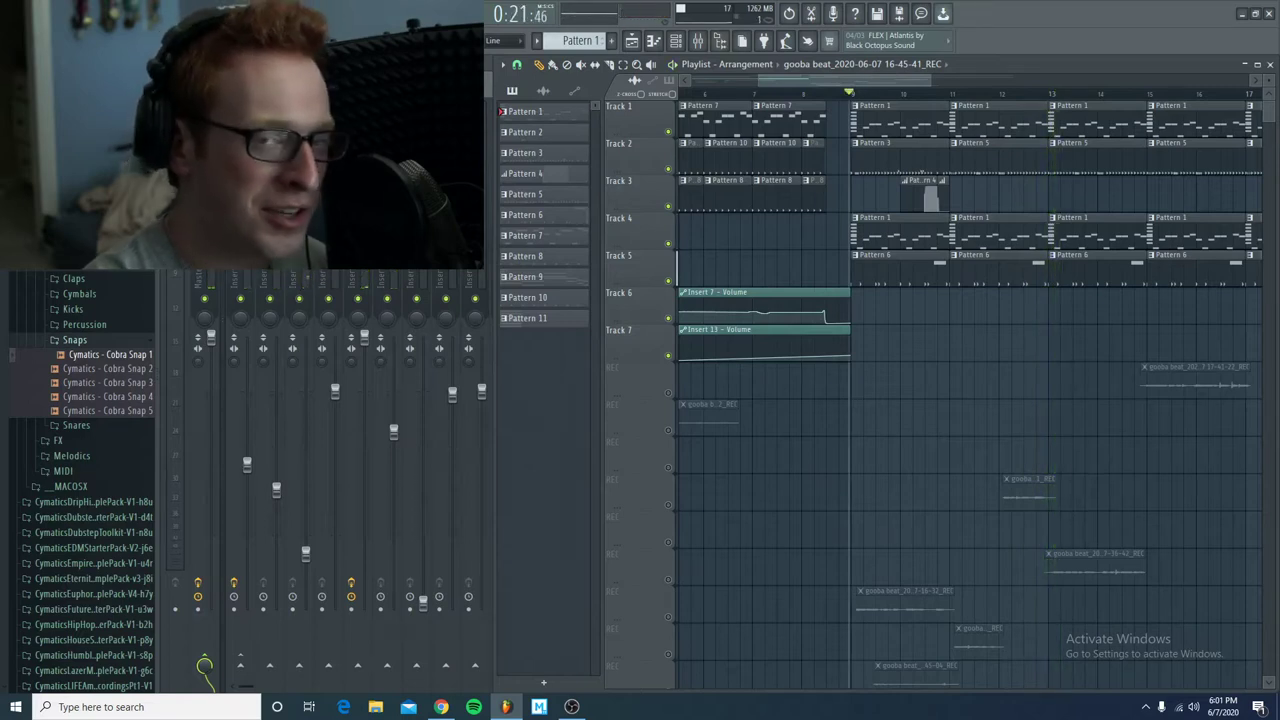
- Unmute the muted REC vocal tracks below Track 7, down to the track with the 45-04 recording
click(668, 393)
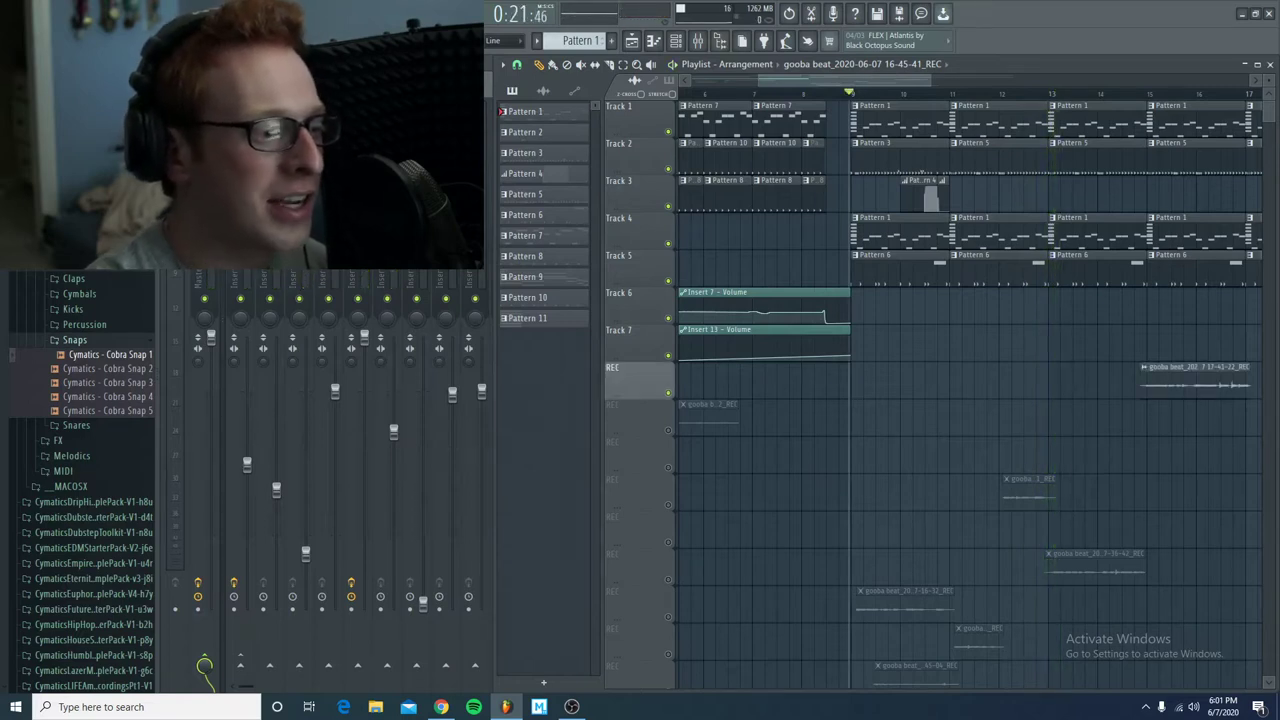
click(668, 430)
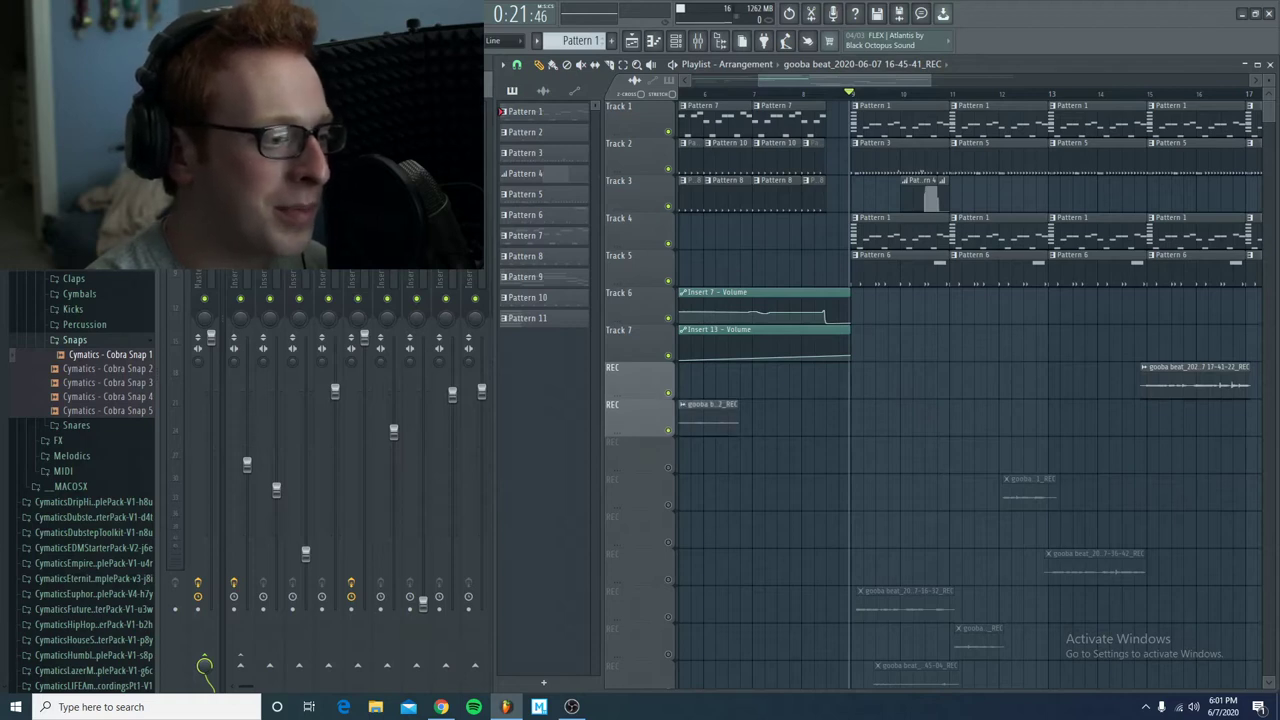
click(668, 467)
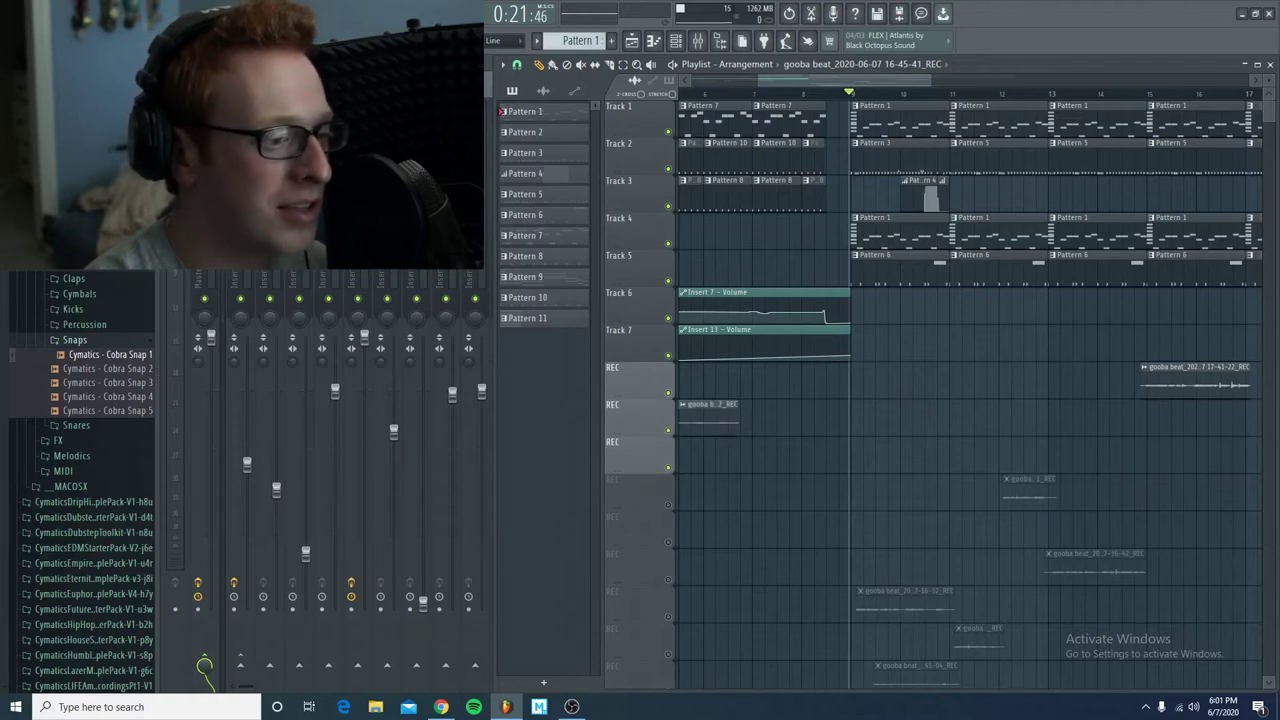
click(668, 504)
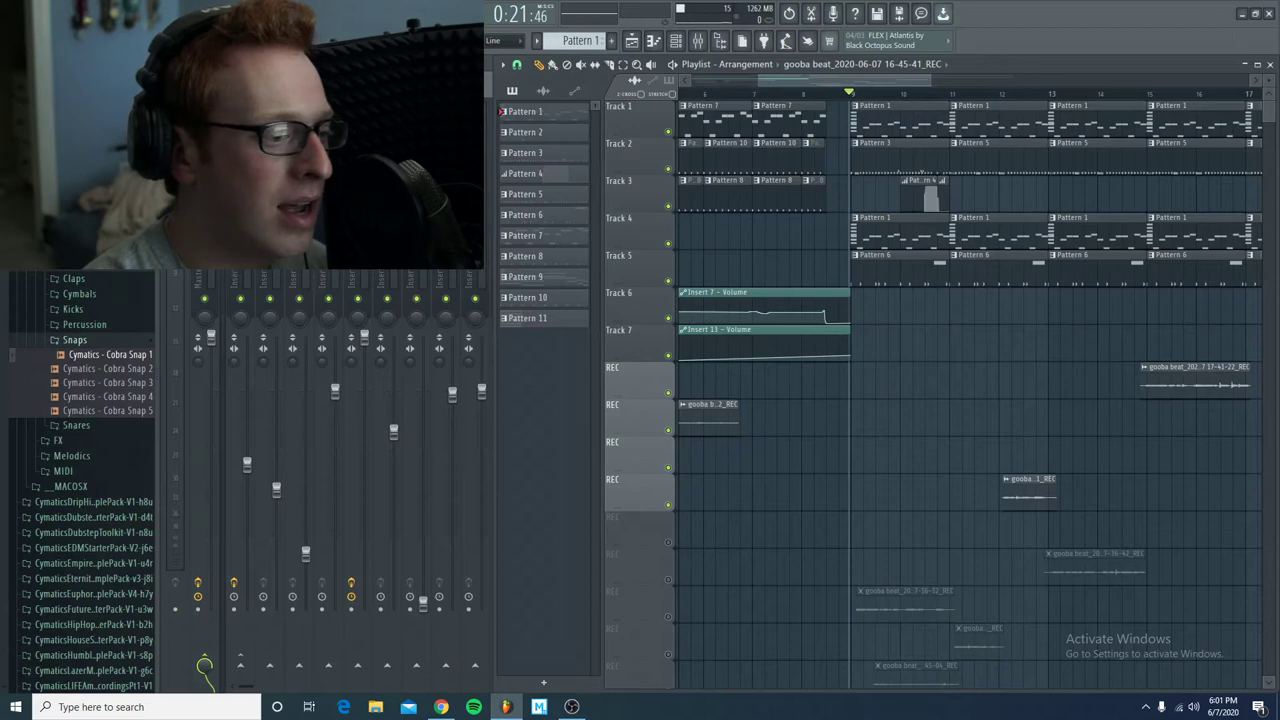
click(668, 541)
click(668, 578)
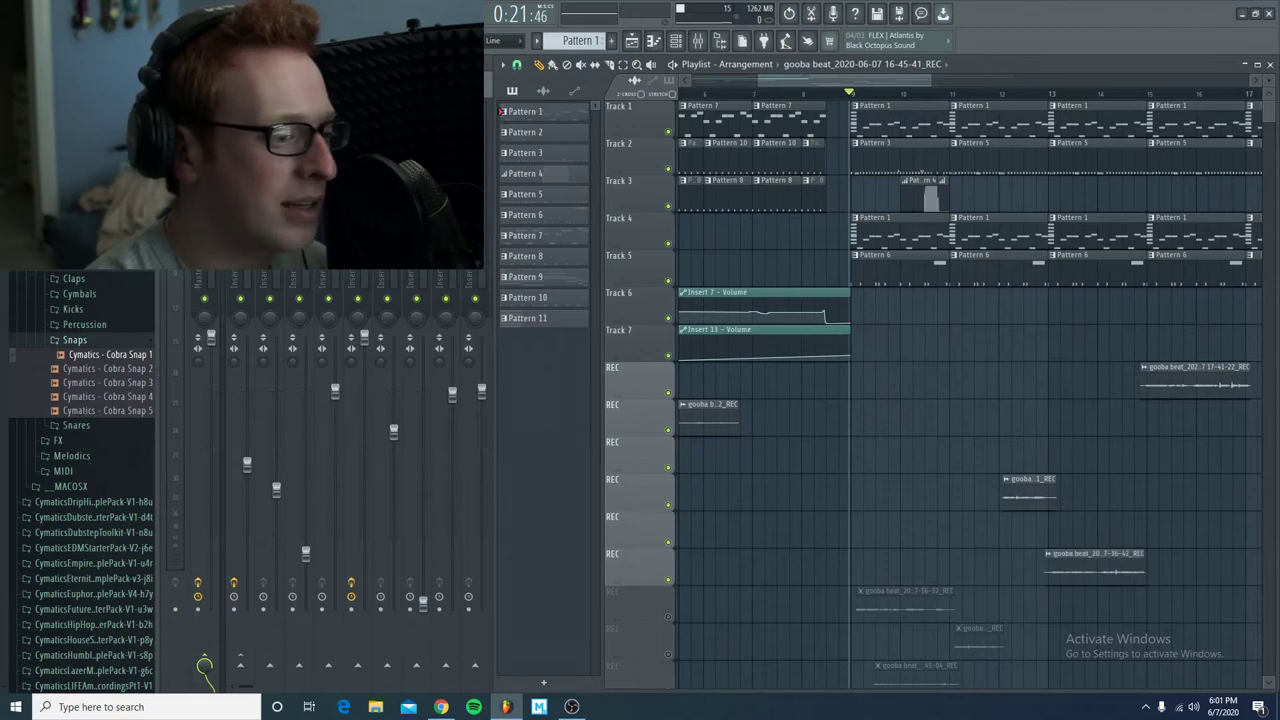
click(668, 616)
click(668, 653)
scroll(668, 653, down, 1)
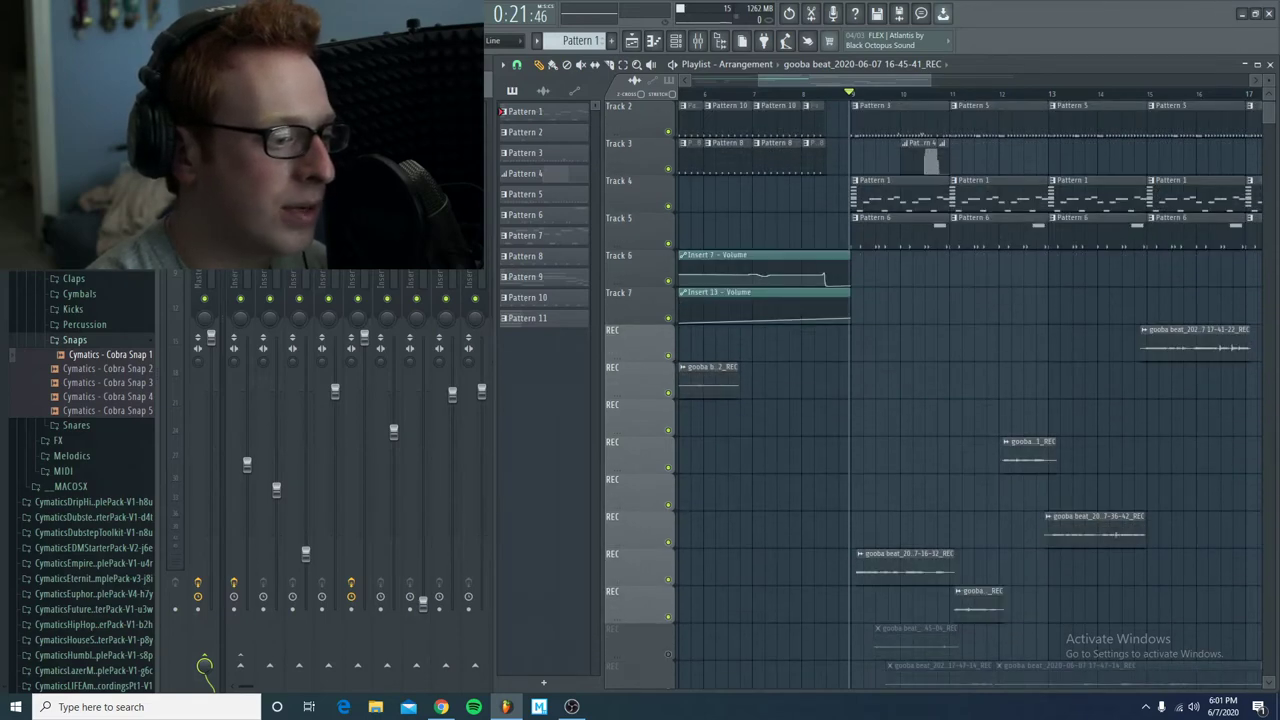
click(668, 653)
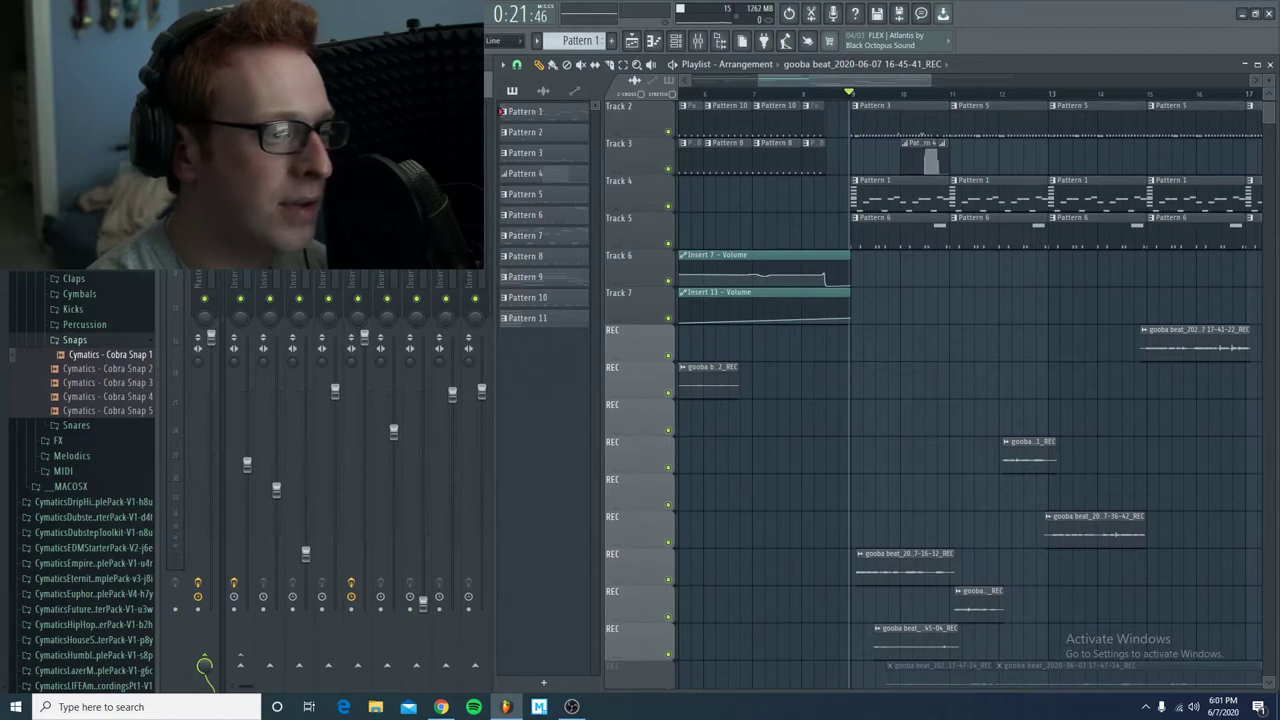
- Select Pattern 9, open its chord notes in the piano roll, and play them back
scroll(968, 394, left, 3)
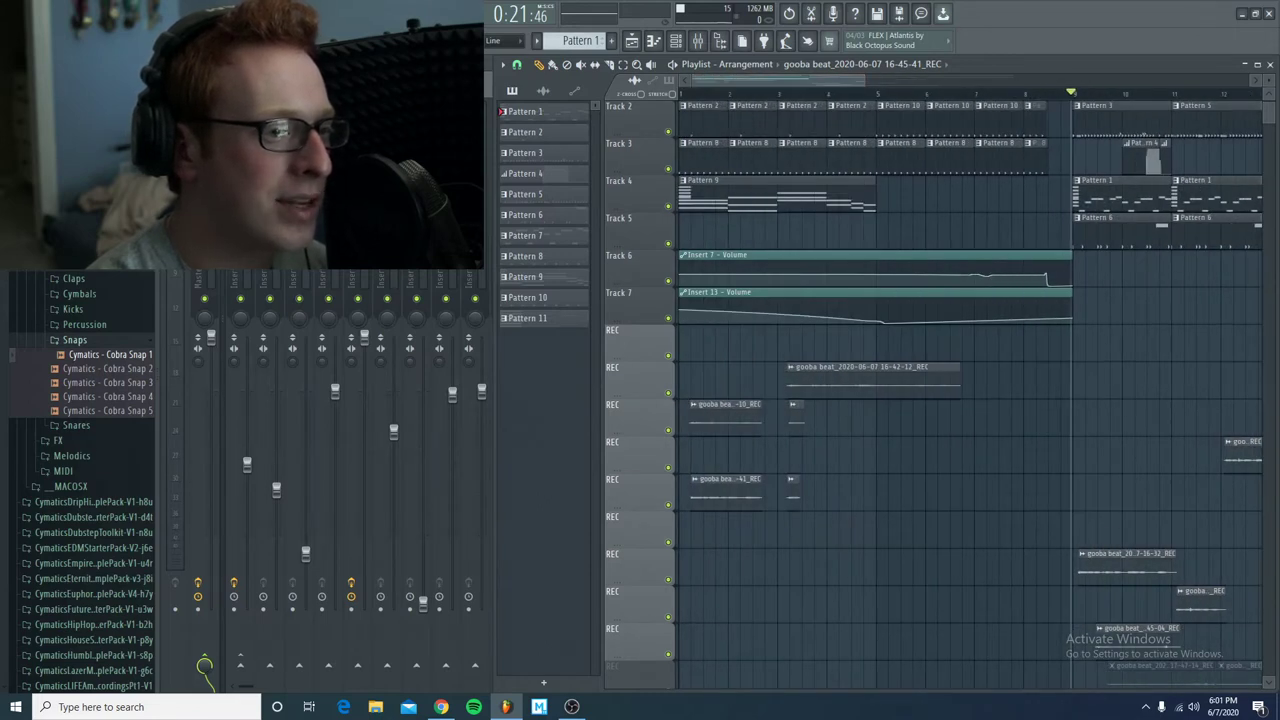
scroll(933, 390, up, 1)
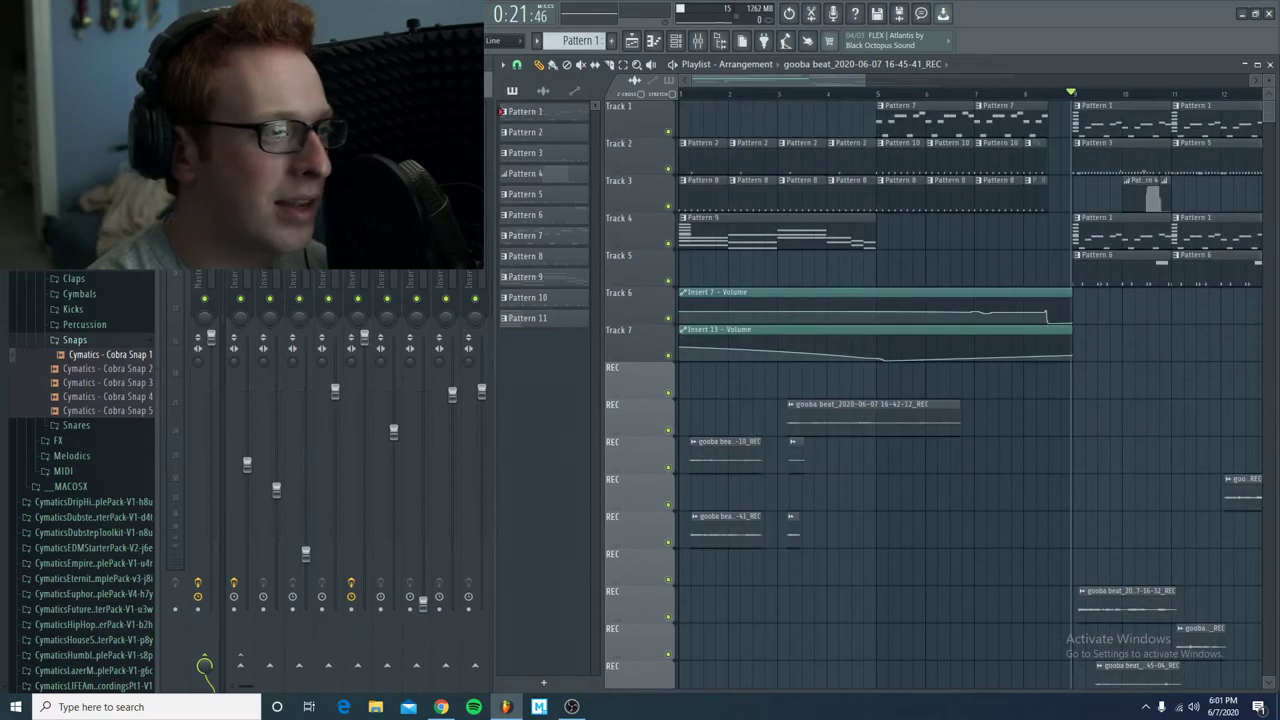
key(plus)
key(plus)
key(plus)
key(plus)
key(plus)
key(plus)
key(plus)
key(plus)
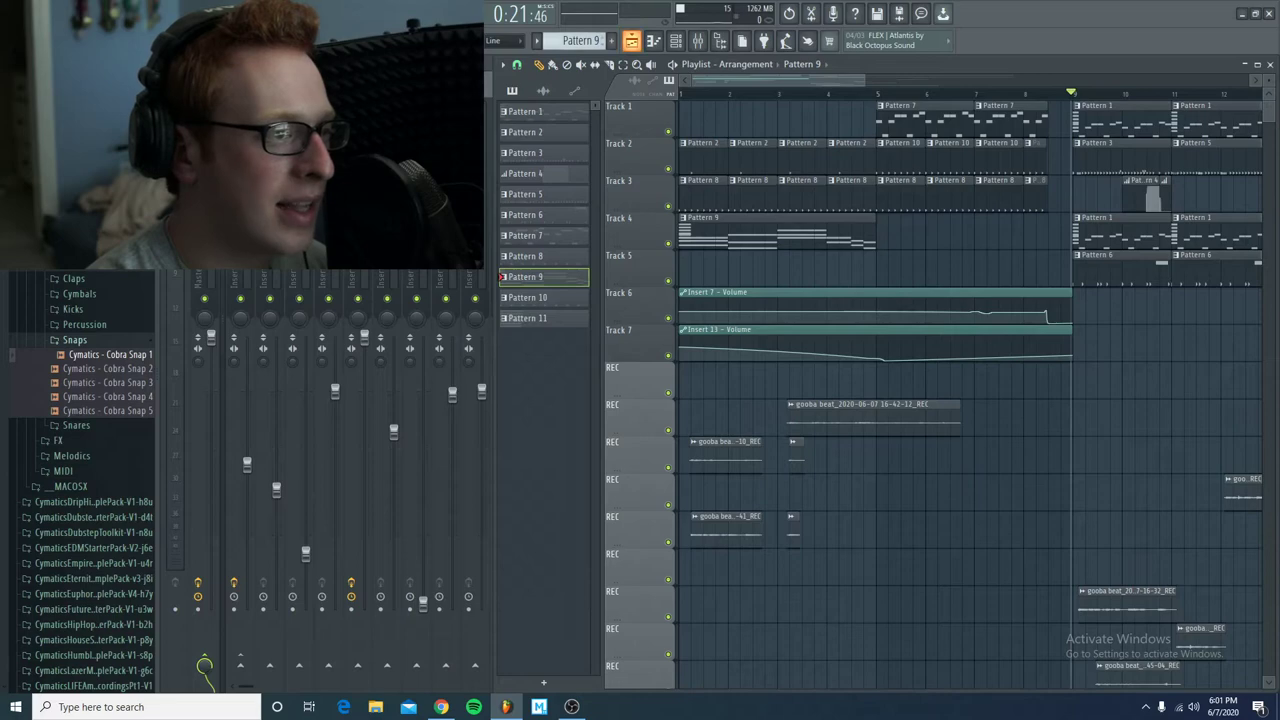
click(676, 41)
click(654, 41)
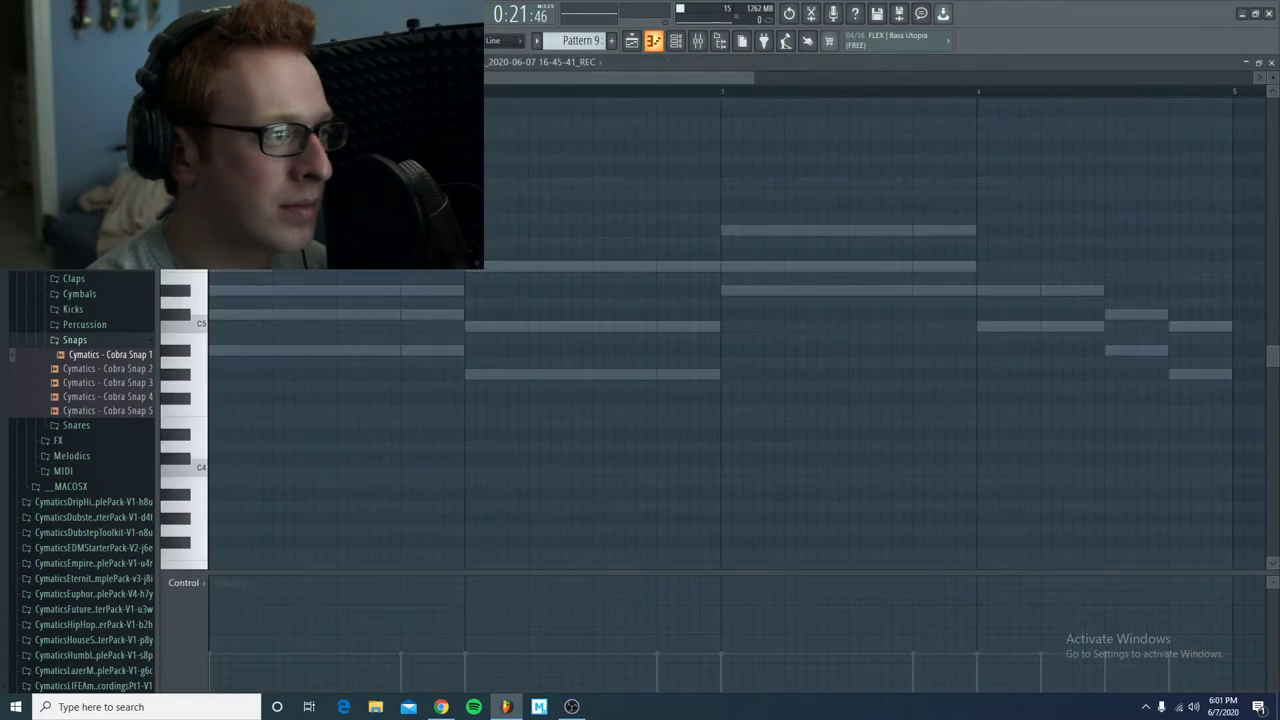
key(space)
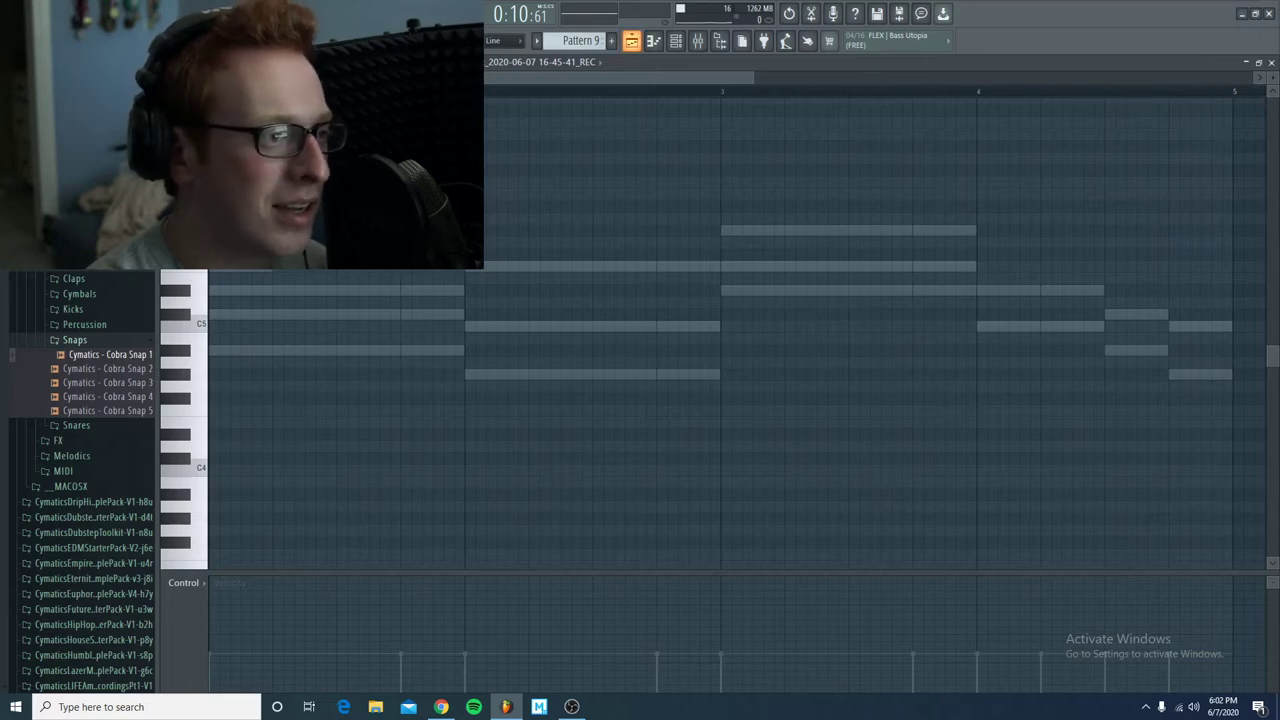
- Return to the playlist and play the arrangement's intro from the beginning to about bar 3
key(F5)
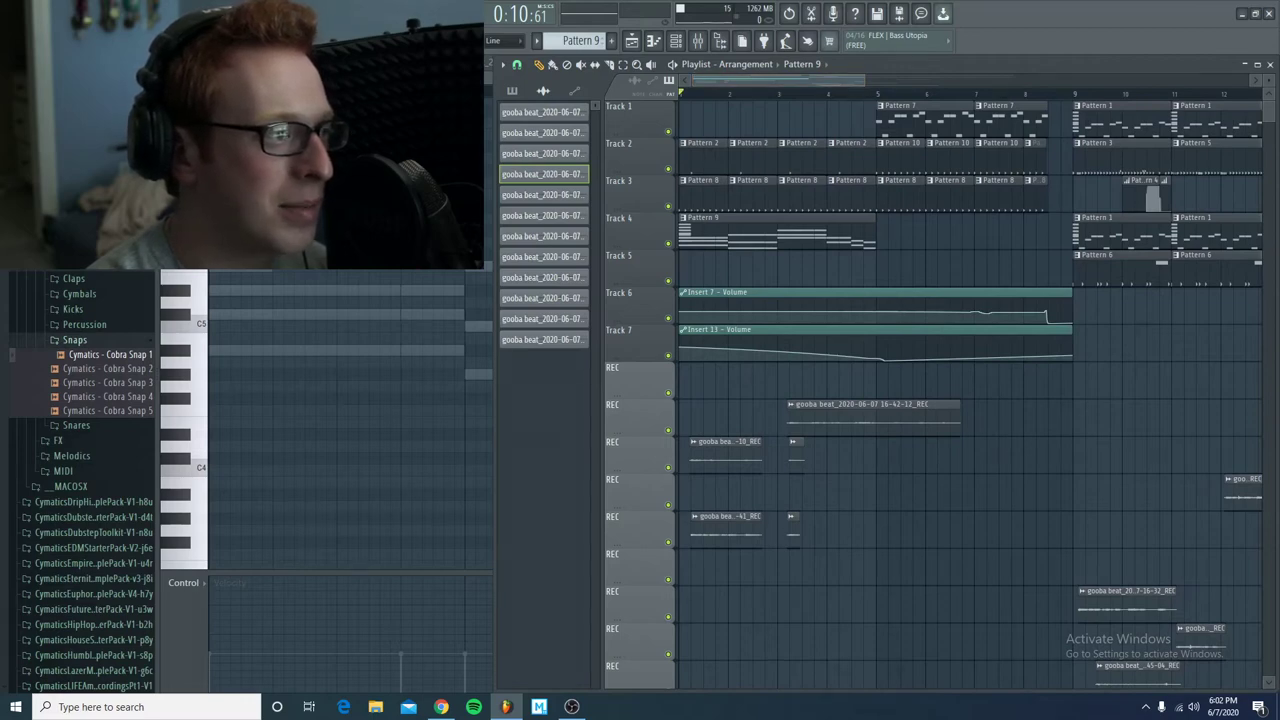
key(space)
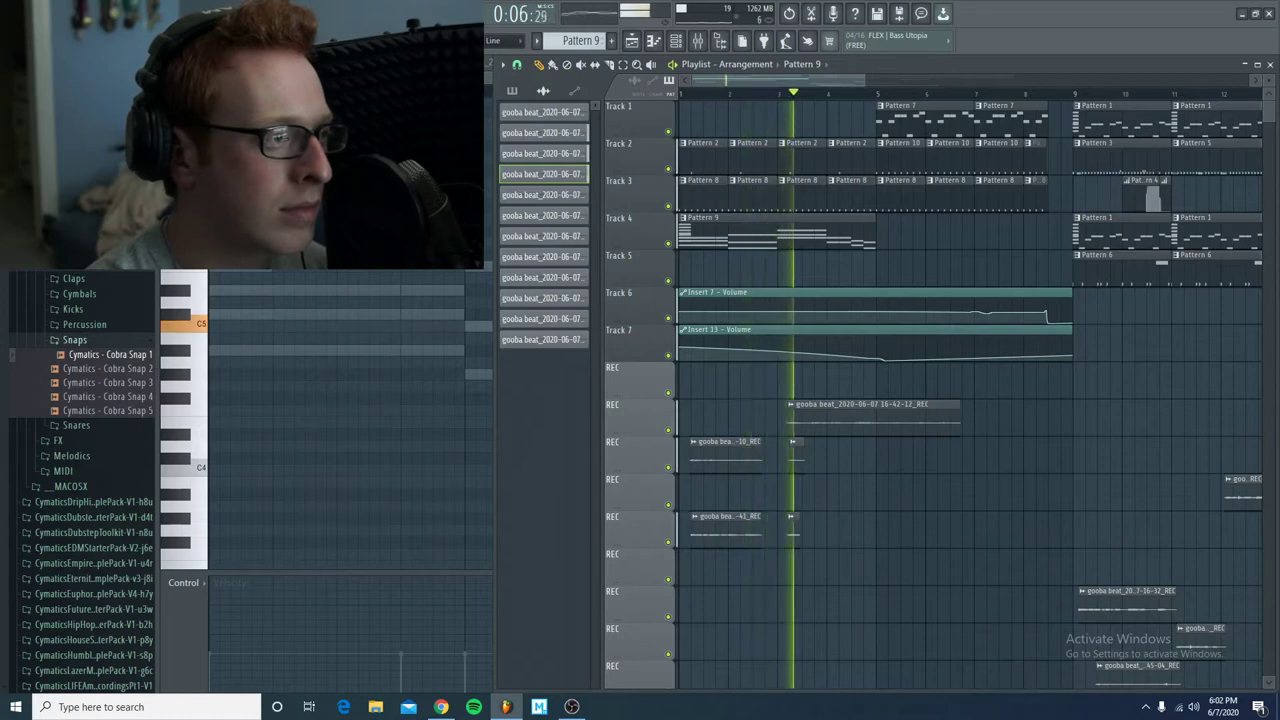
key(space)
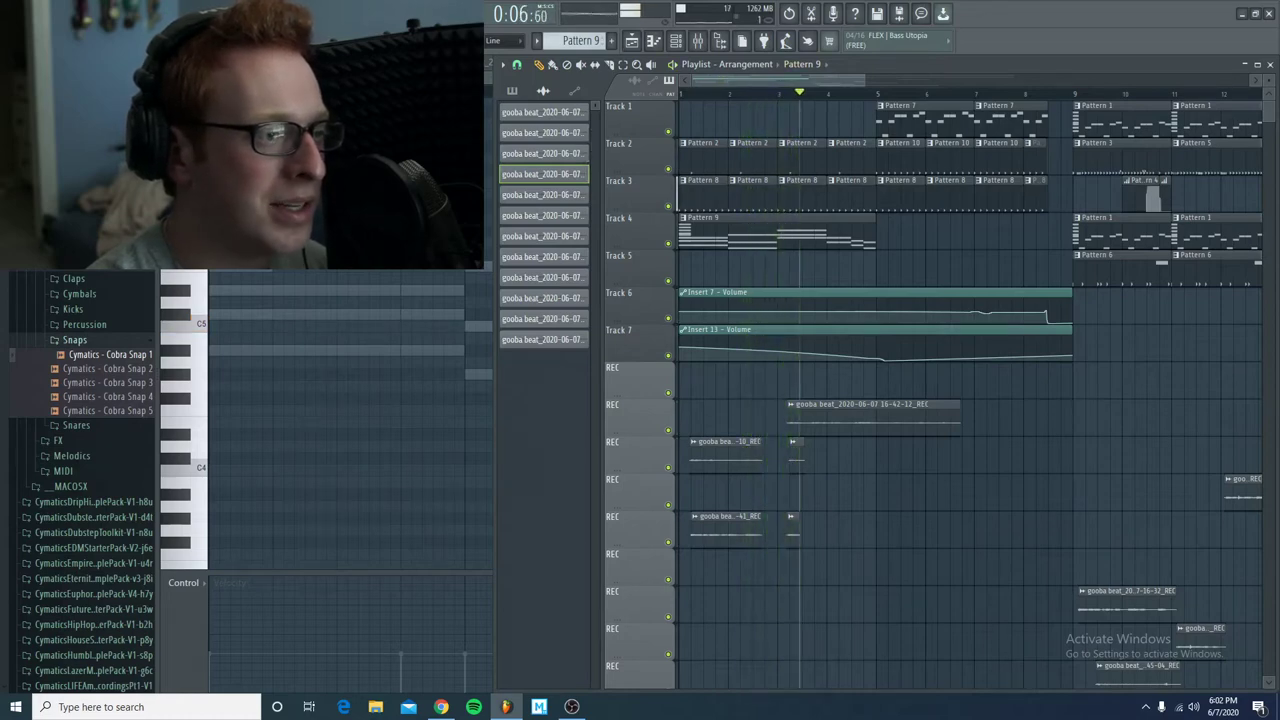
- Check the mixer levels, then play the arrangement from the middle of bar 2 to about bar 8
click(697, 40)
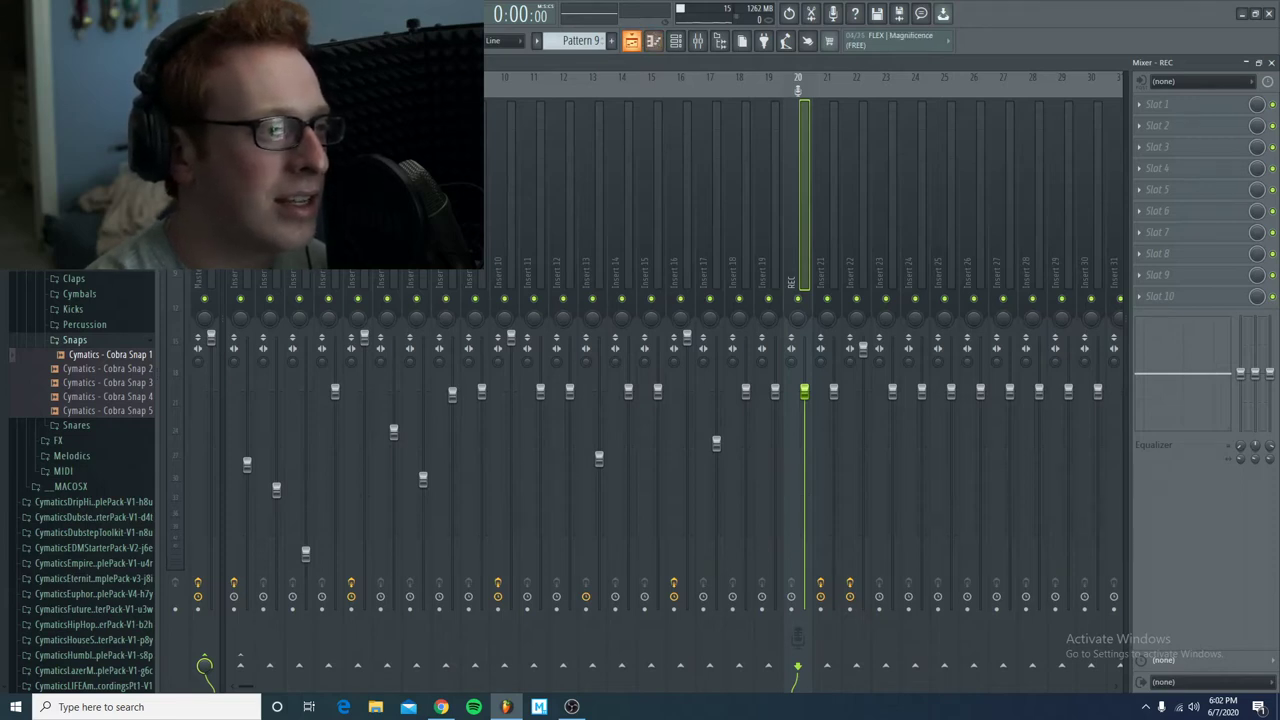
click(631, 40)
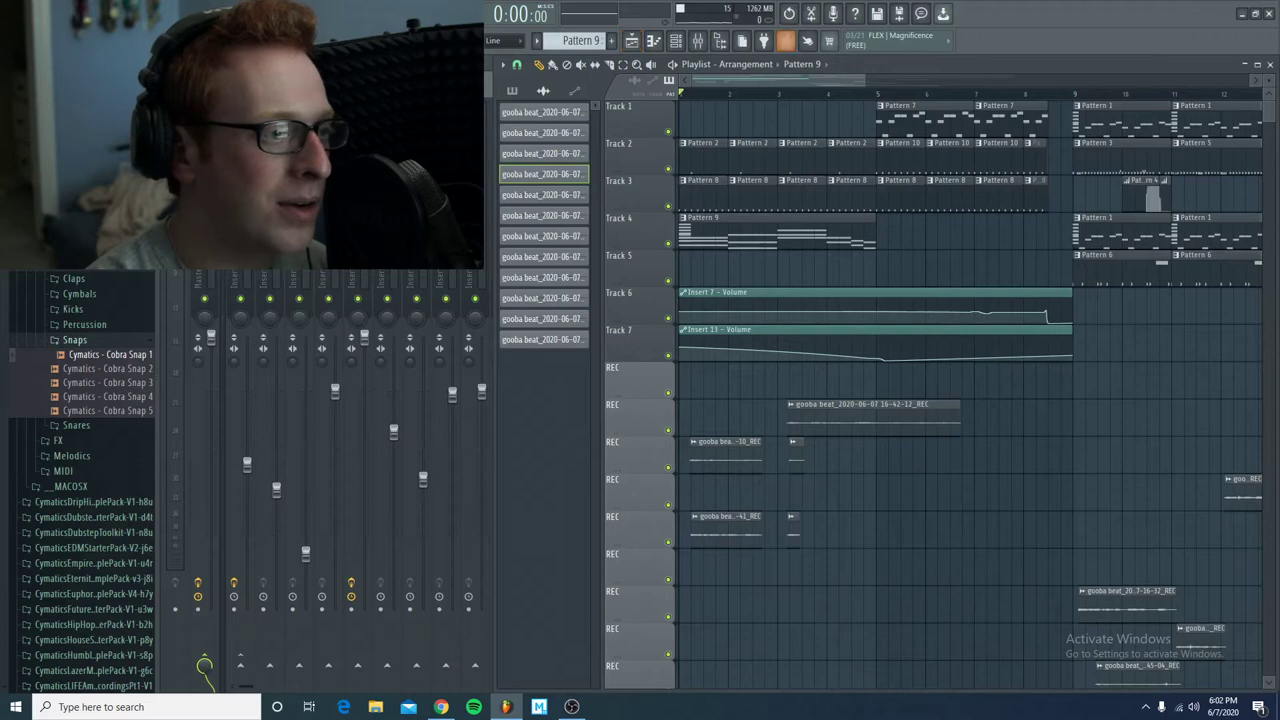
click(745, 93)
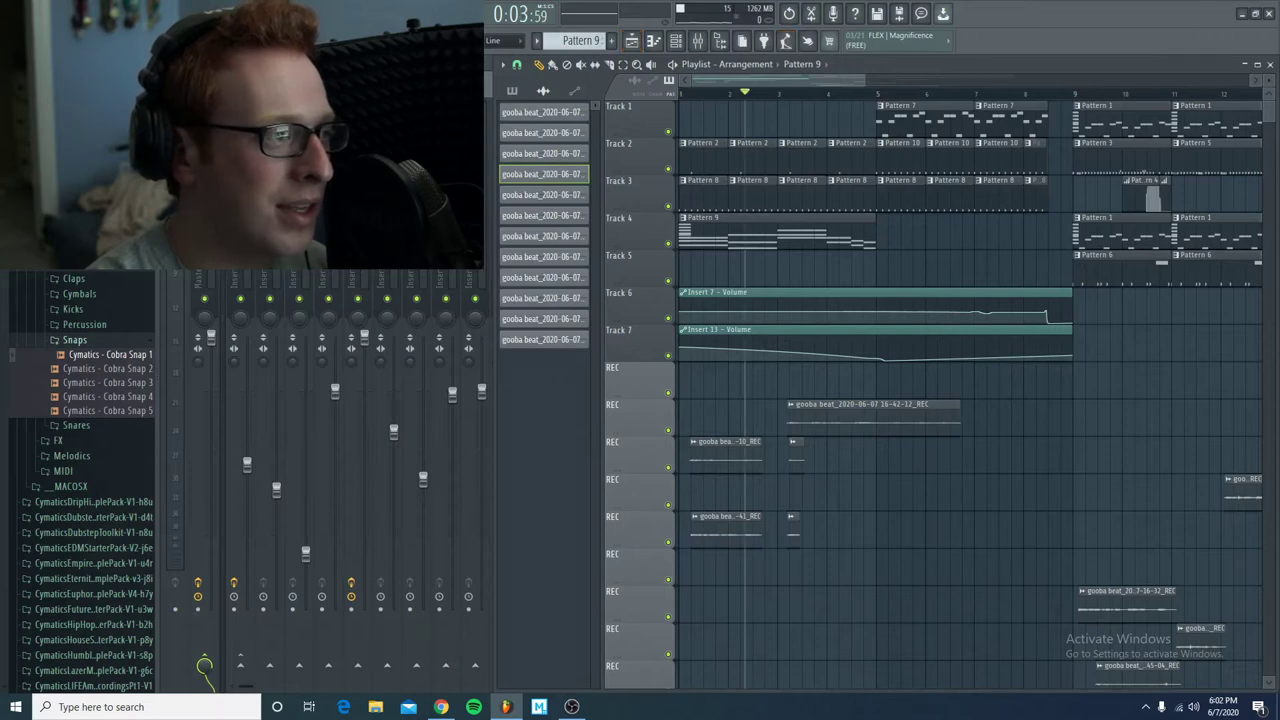
key(space)
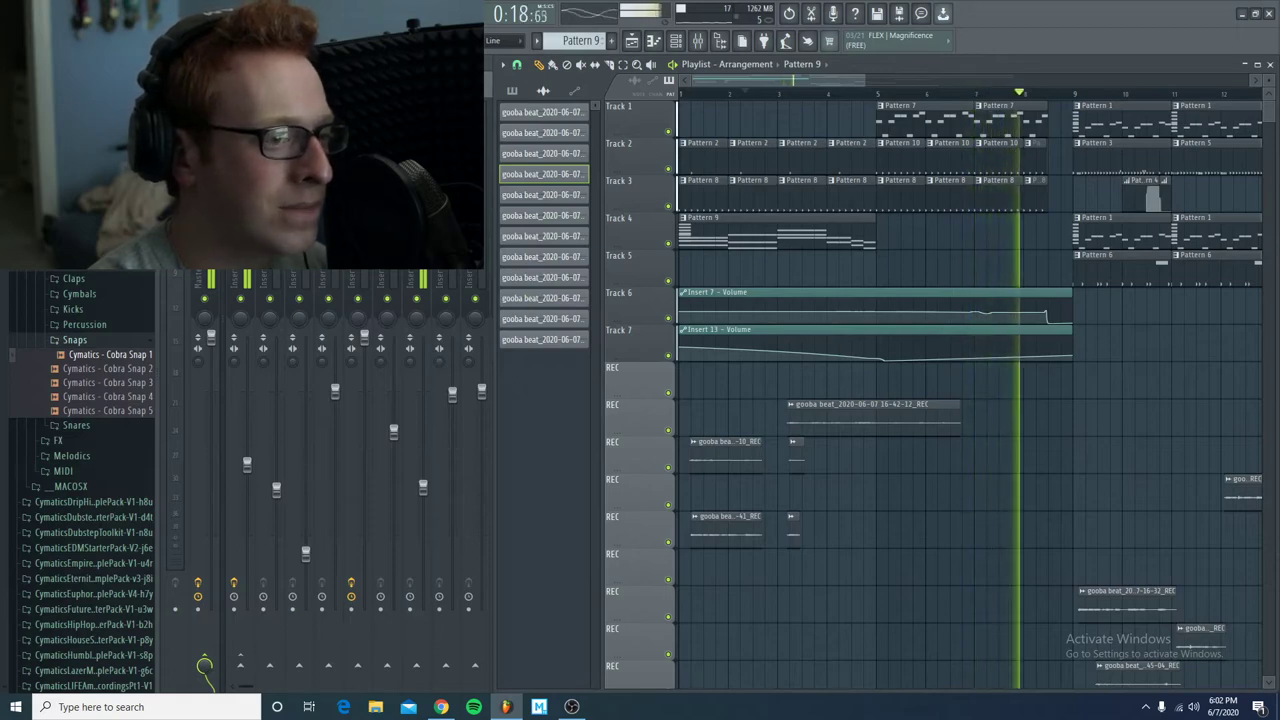
key(space)
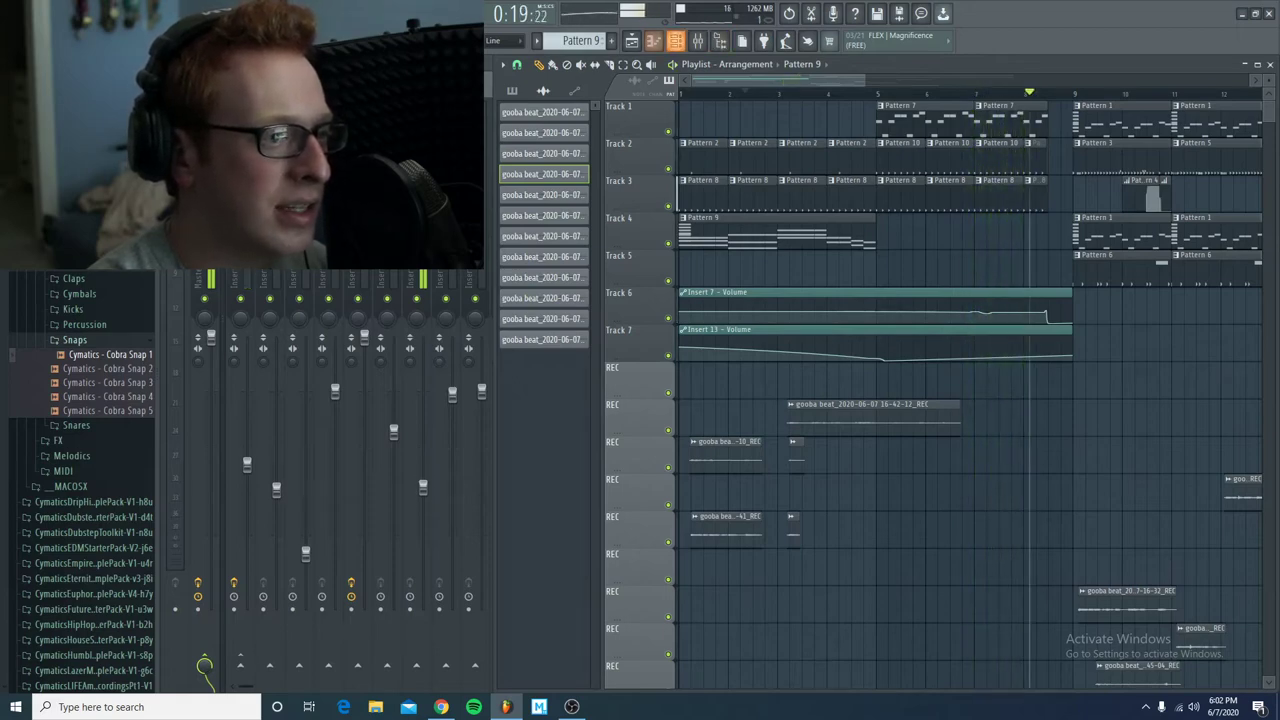
- Inspect the effects chain on mixer Insert 16, viewing the Fruity Reeverb 2 settings and closing them
key(F6)
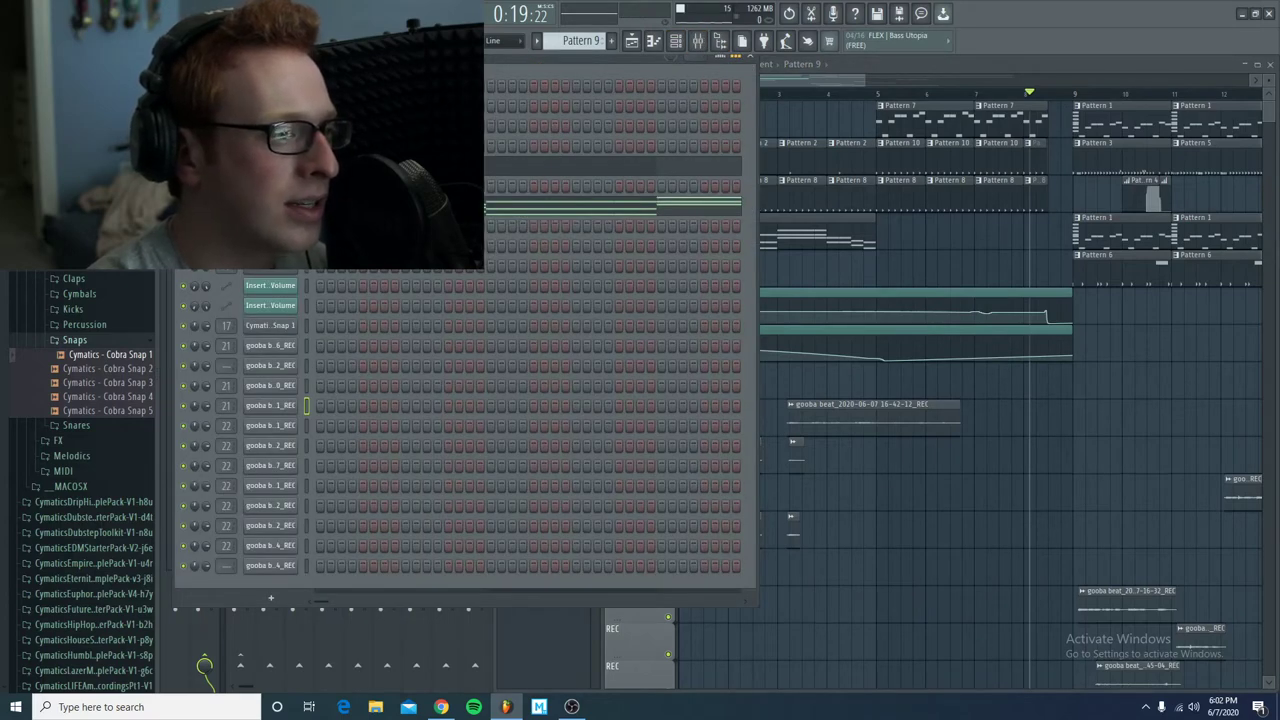
key(F9)
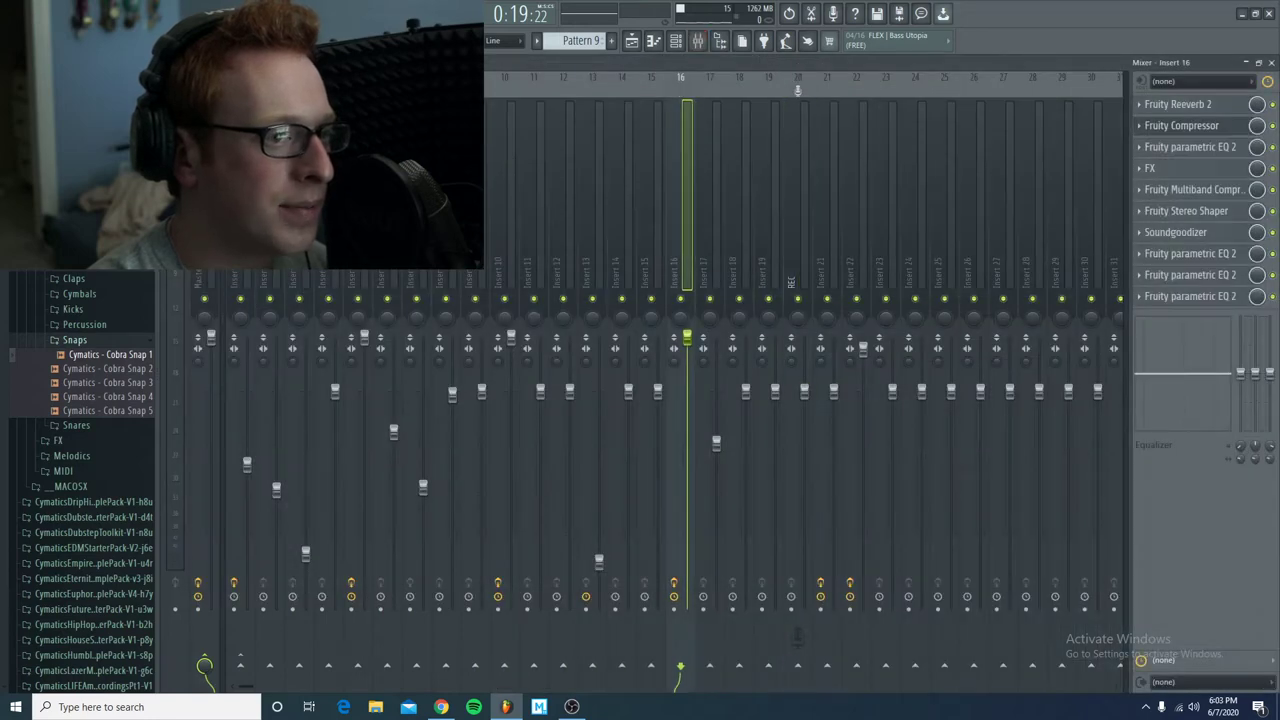
click(1178, 104)
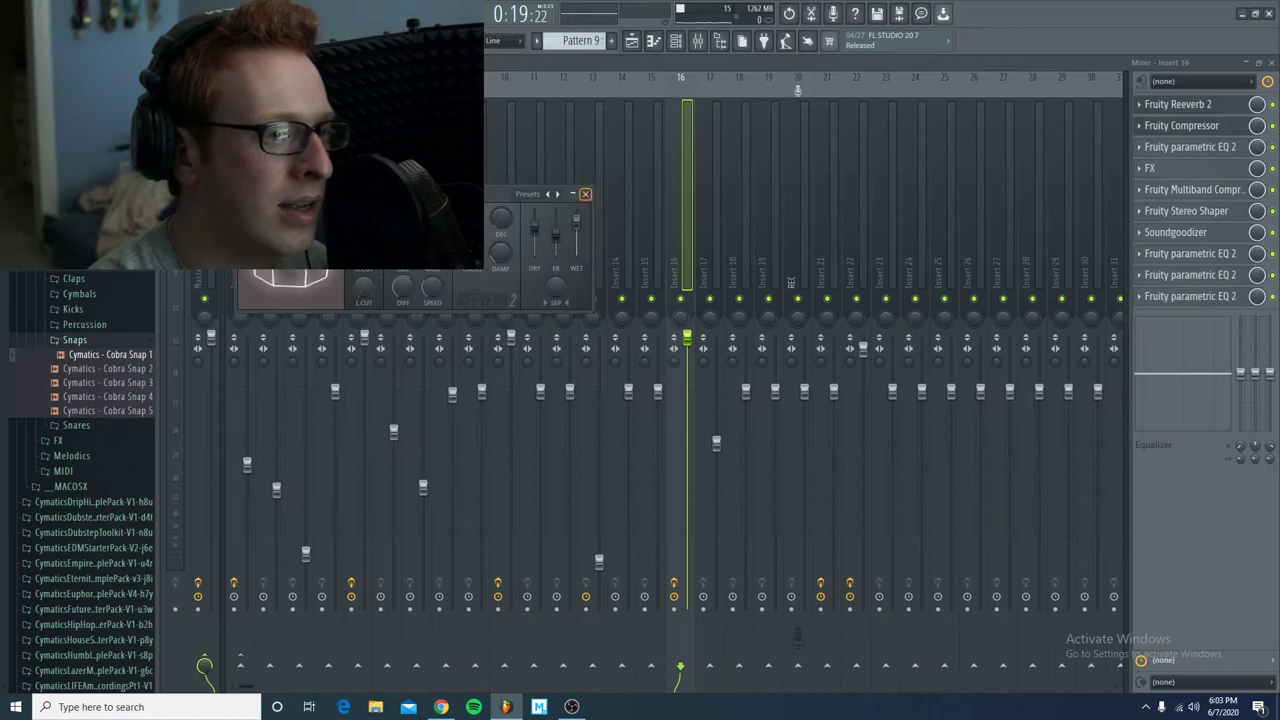
click(585, 194)
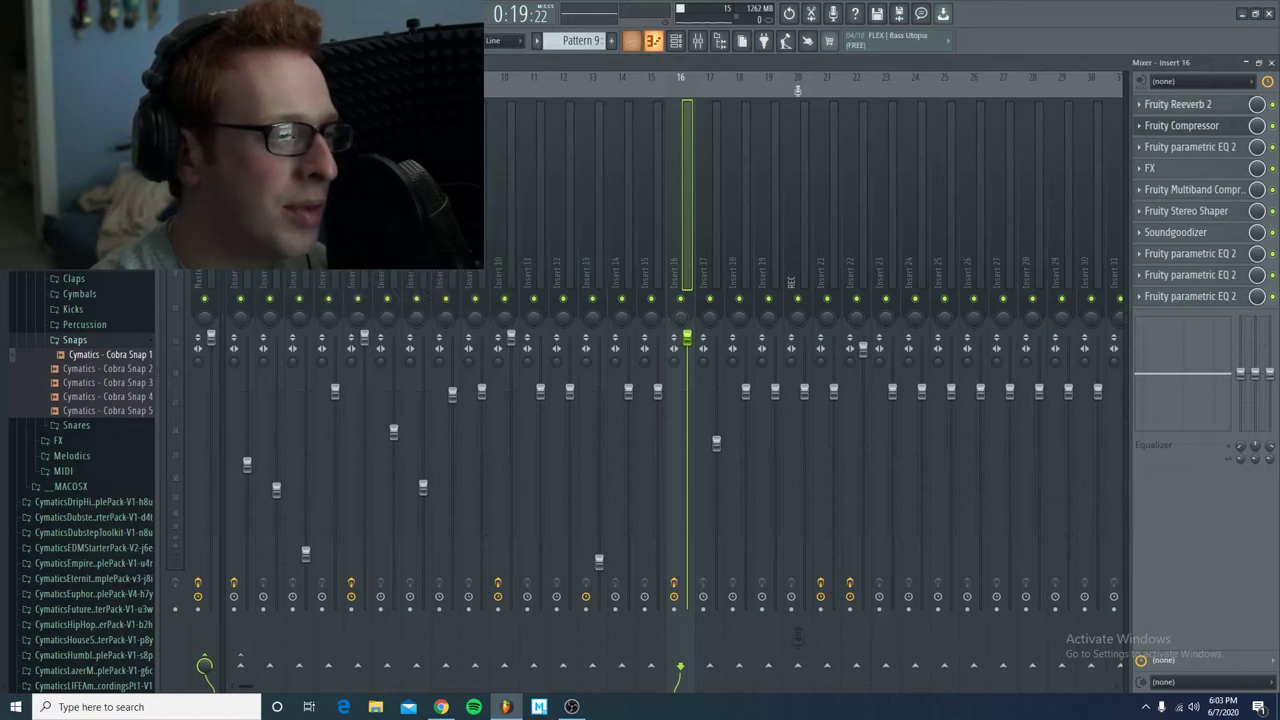
- Open Pattern 1 in the piano roll and switch it to the FLEX channel to show its melody notes
click(653, 40)
scroll(600, 41, up, 8)
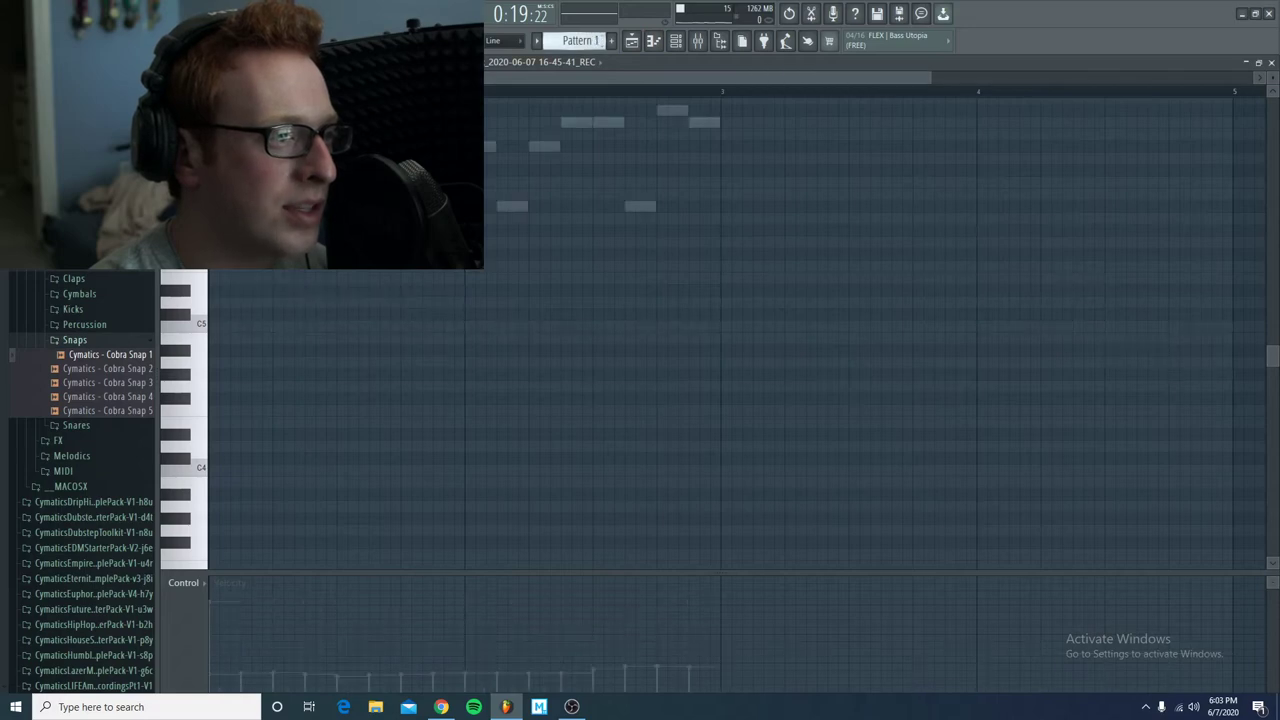
click(540, 62)
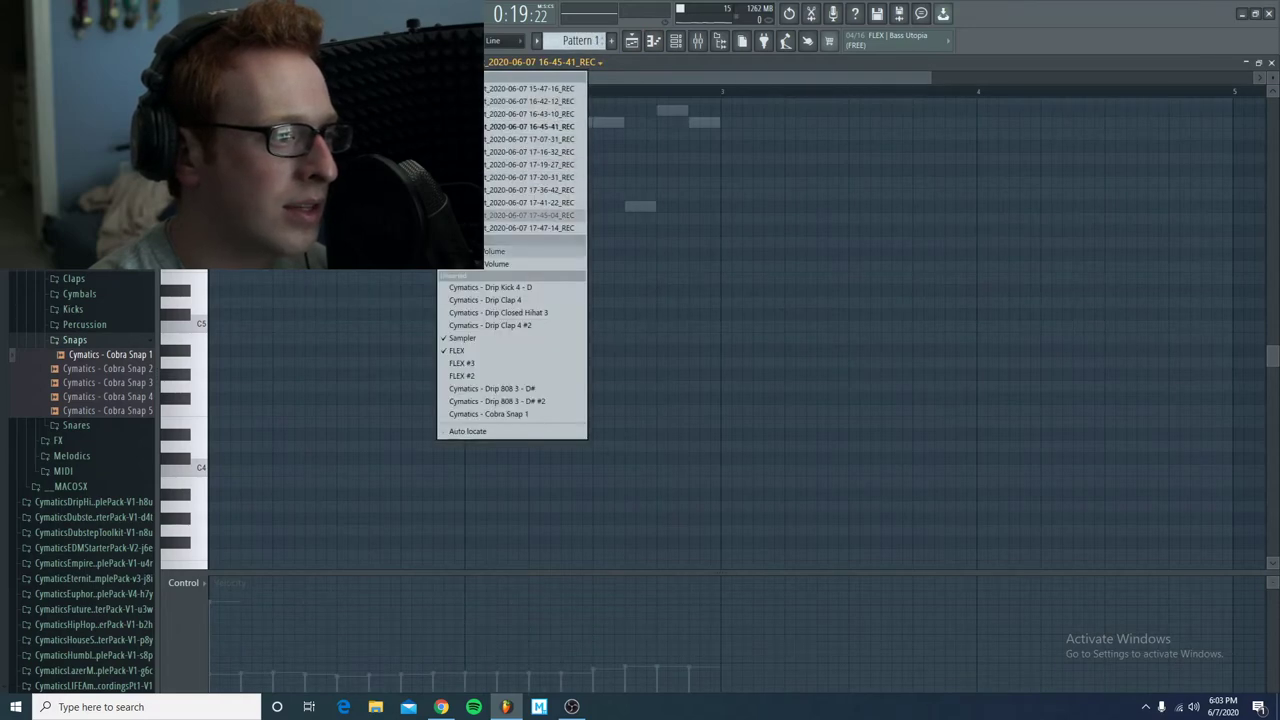
click(512, 351)
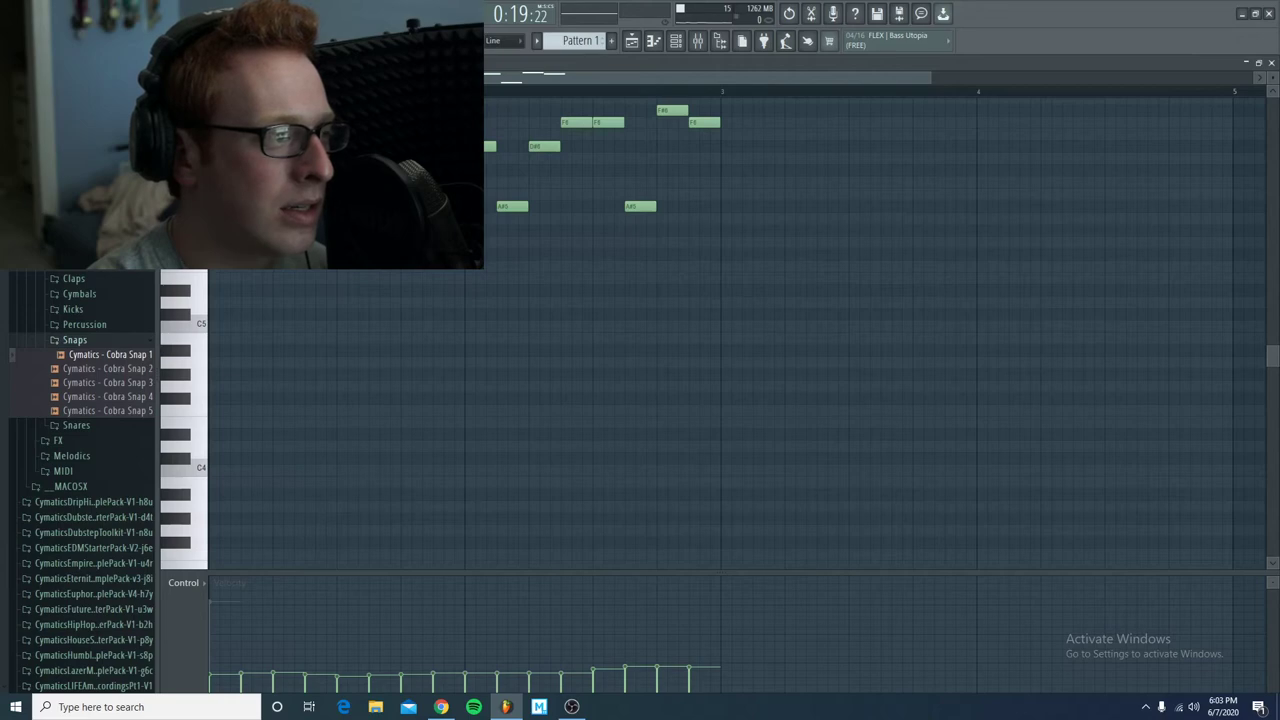
- Play back Pattern 1's FLEX melody, and show Pattern 7's FLEX #2 notes in the piano roll
key(space)
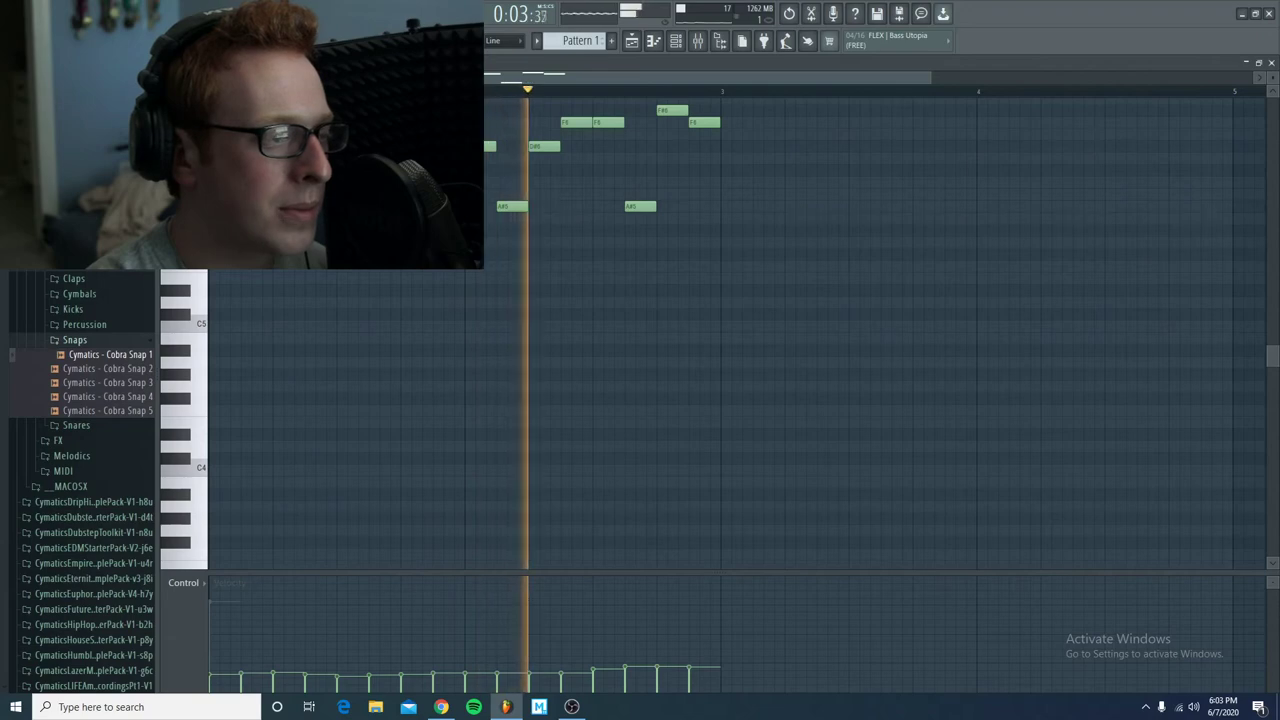
key(space)
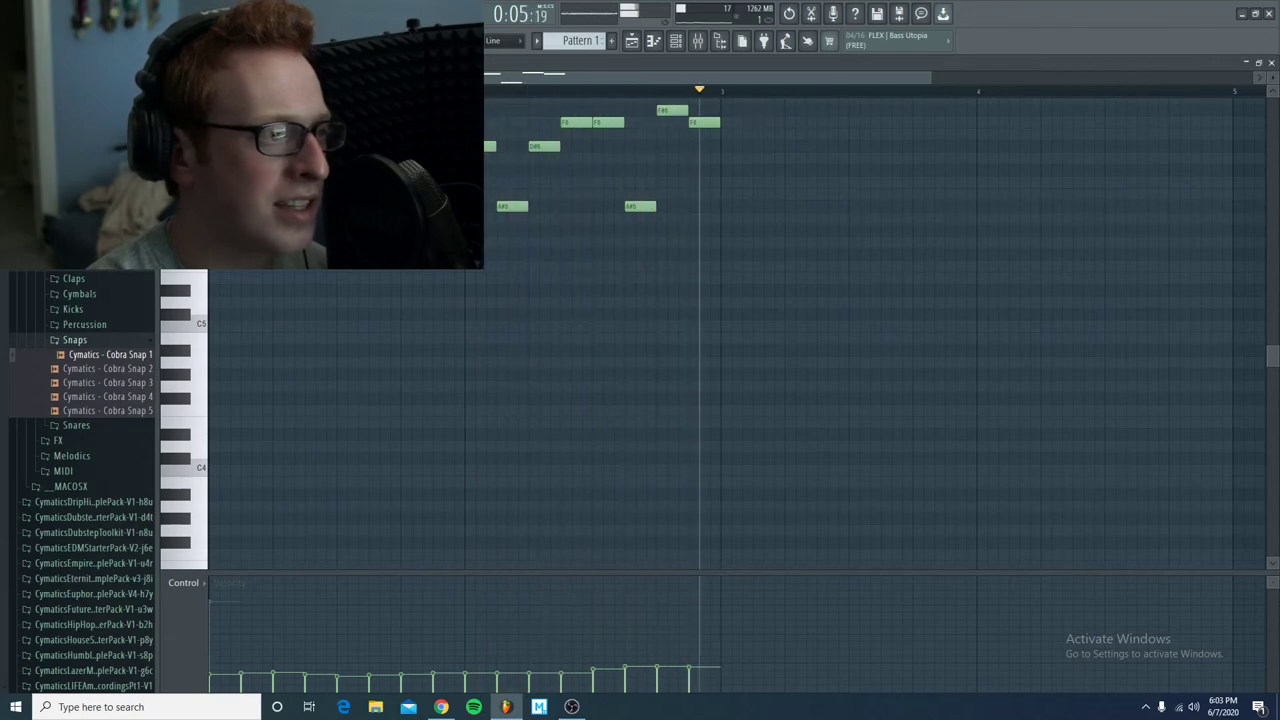
scroll(576, 40, down, 6)
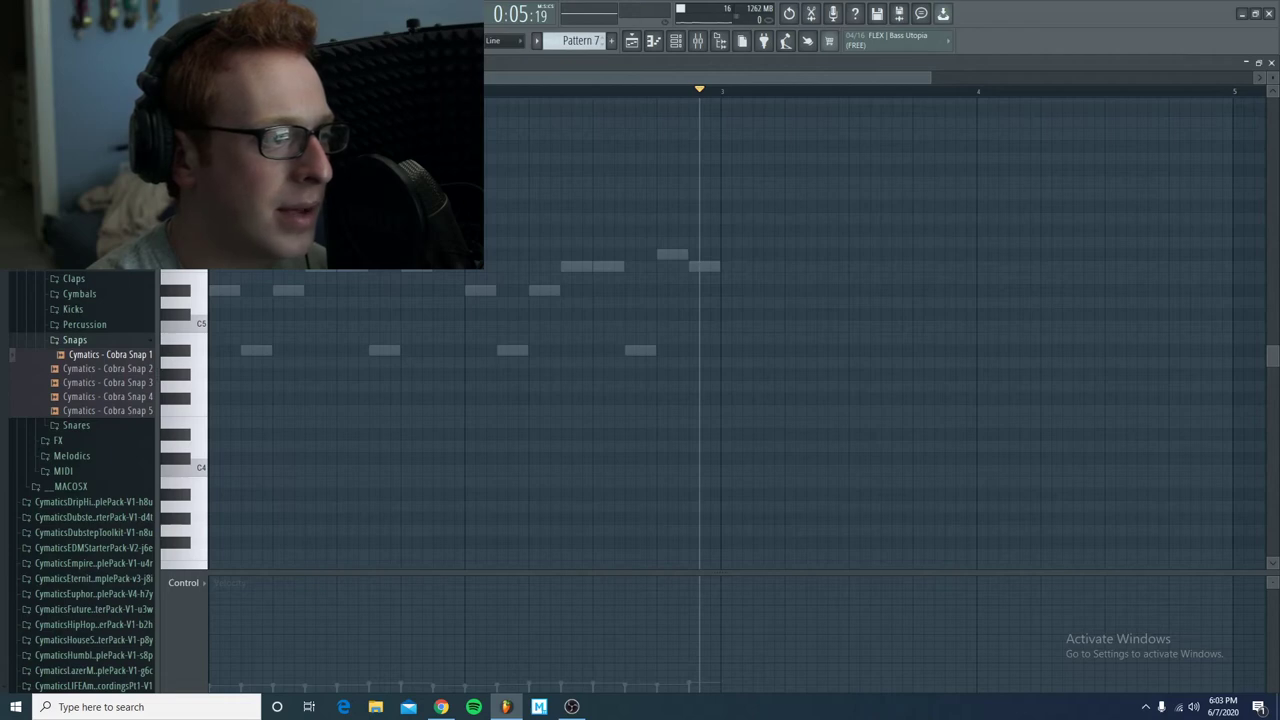
click(440, 62)
click(511, 376)
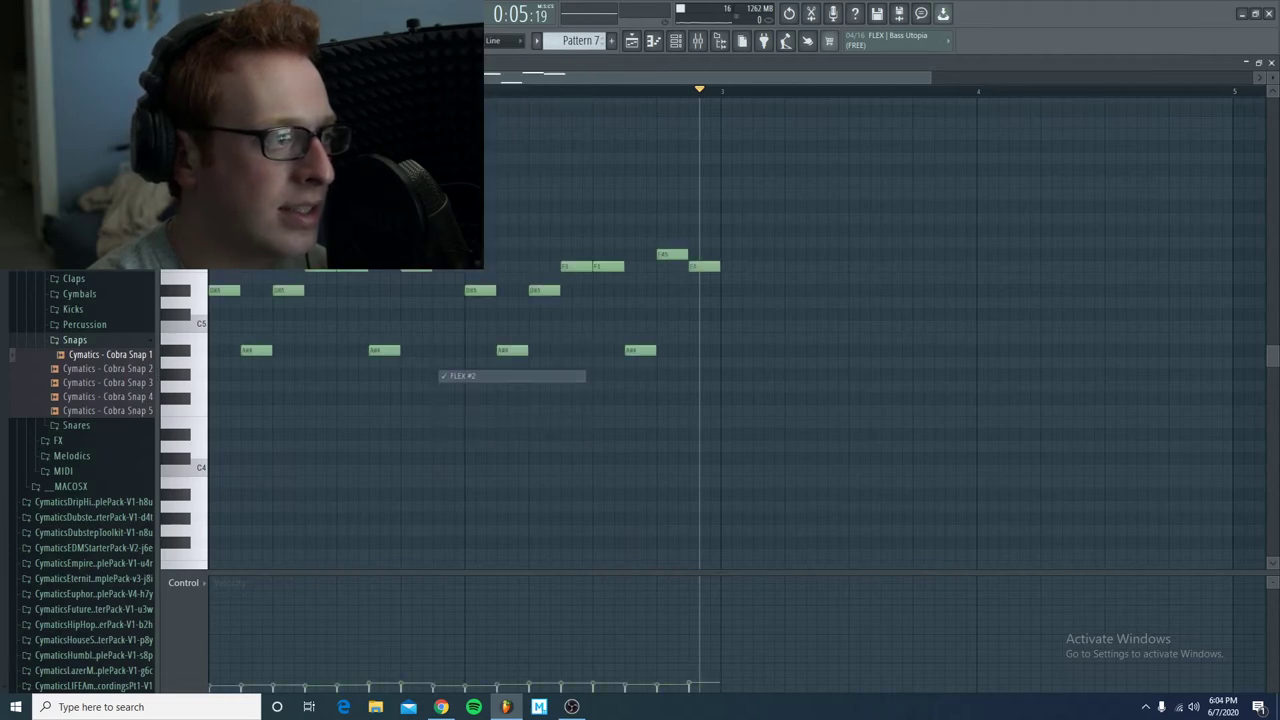
- Play Pattern 7's FLEX #2 melody from the beginning through most of its second bar
key(space)
key(space)
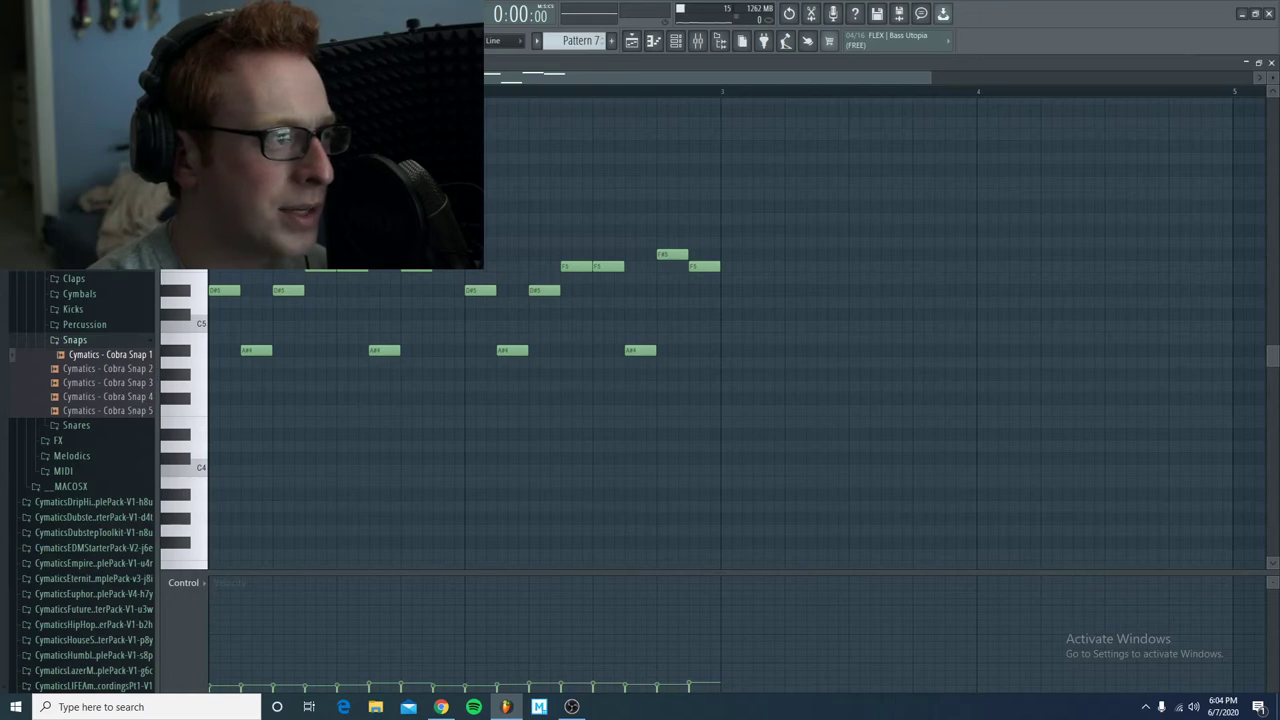
key(space)
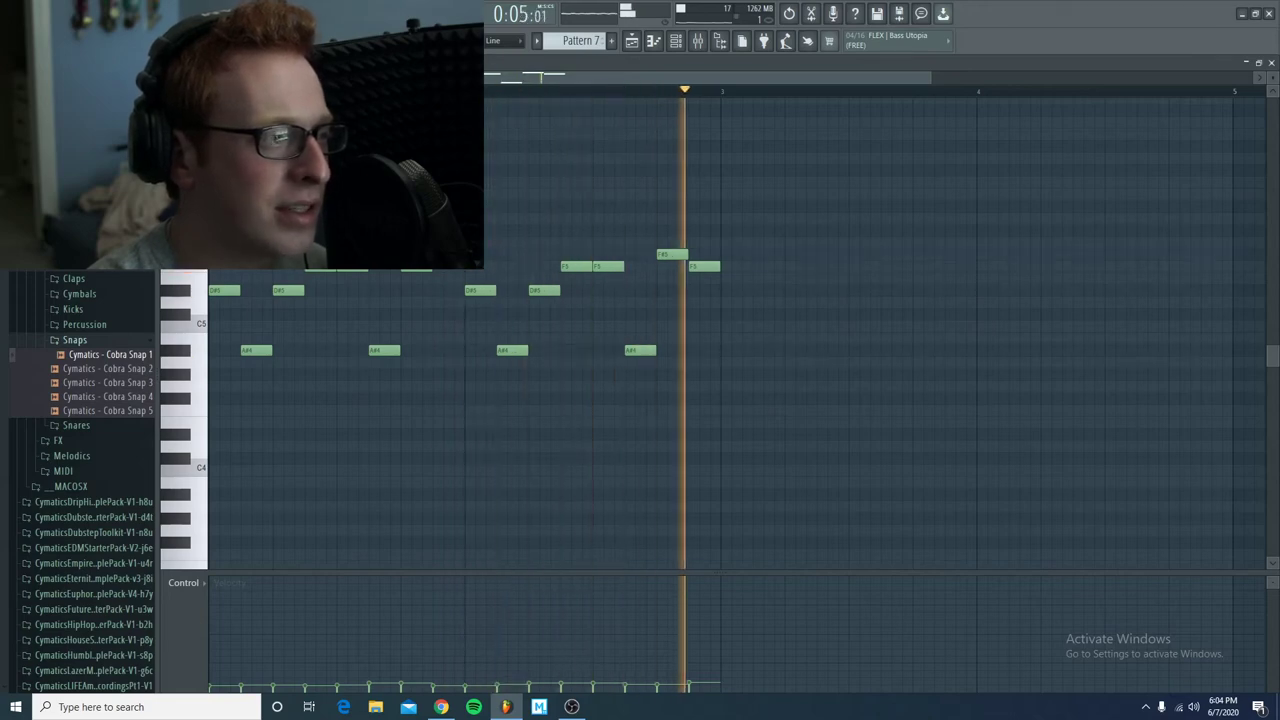
key(space)
key(space)
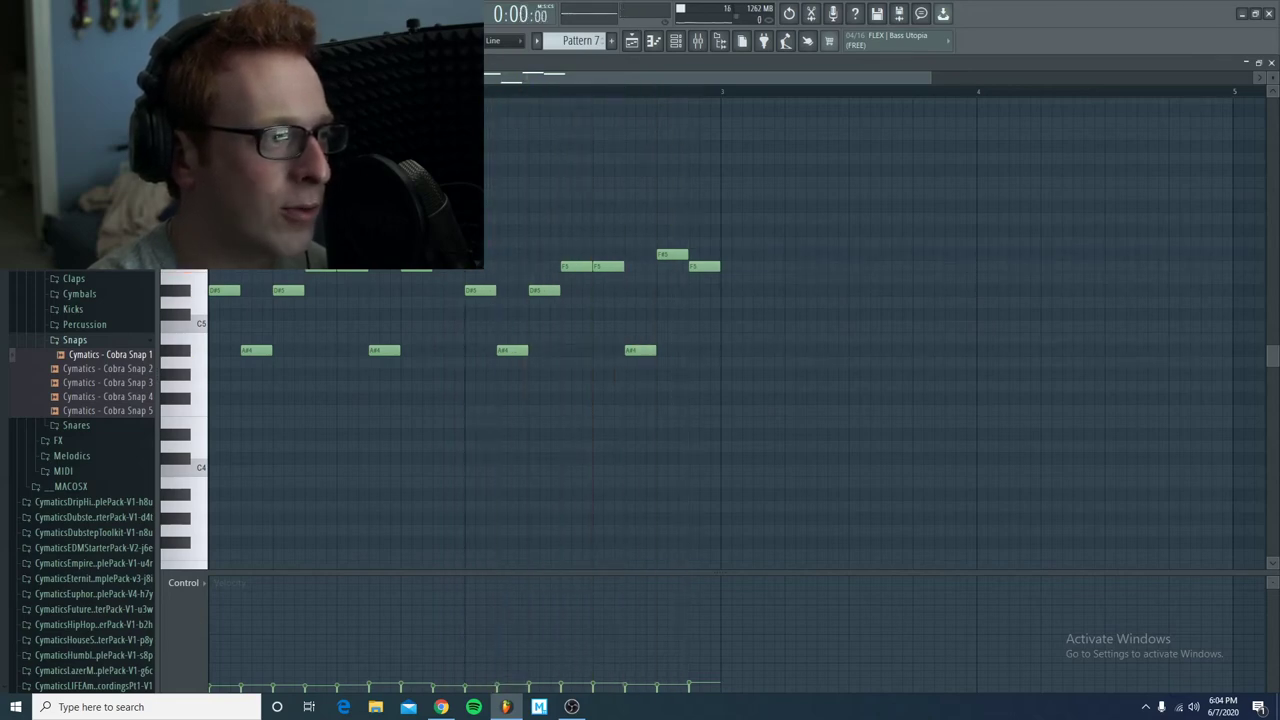
click(445, 66)
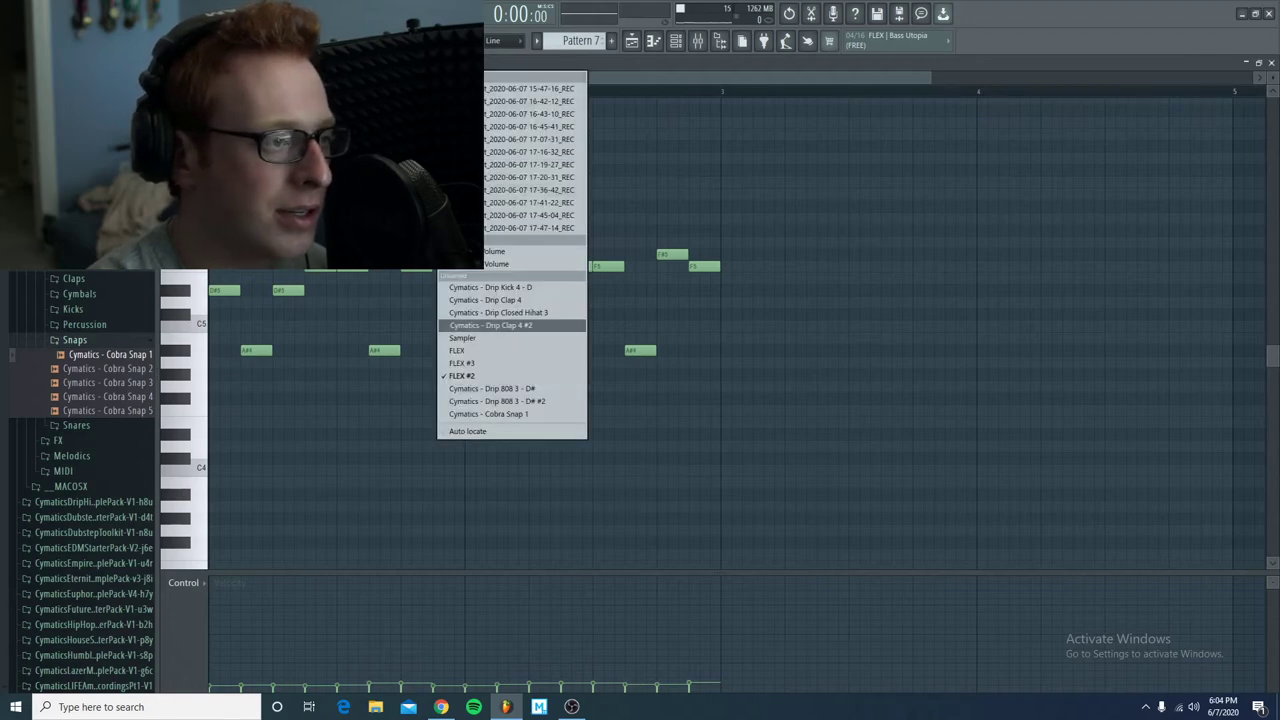
- Return to the playlist and play the arrangement from just before bar 5 to about the middle of bar 8
key(F5)
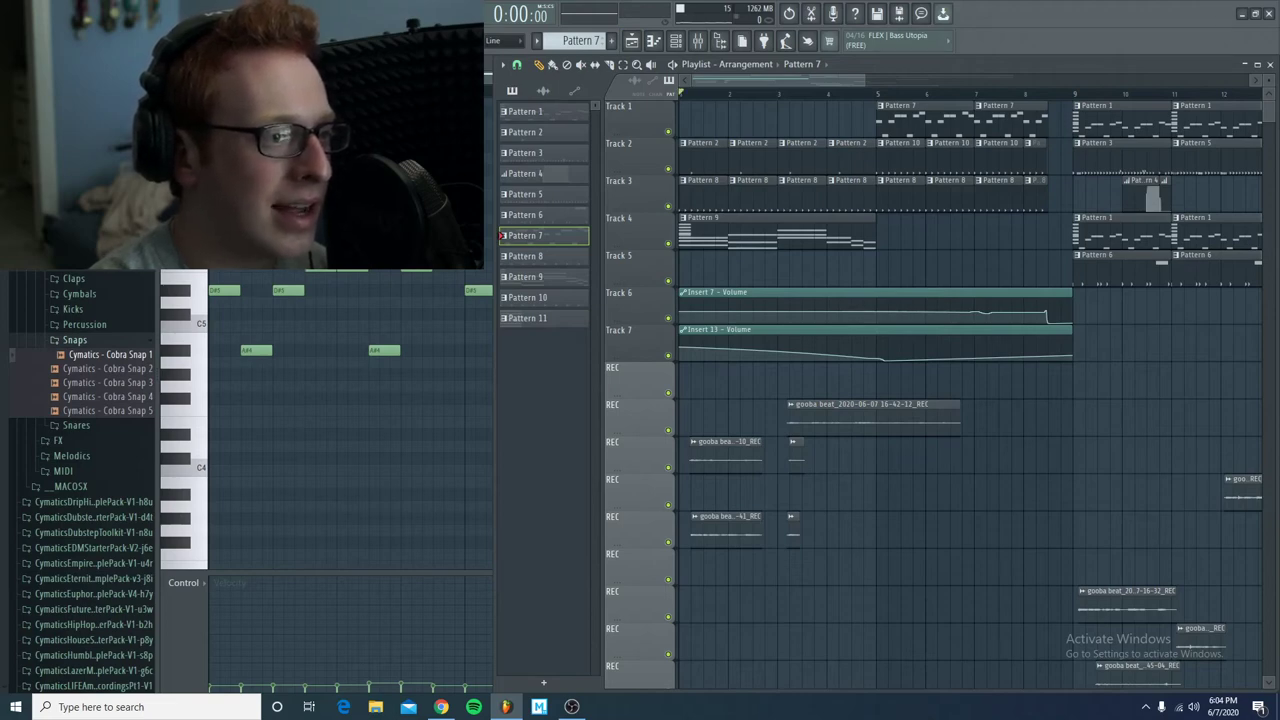
click(867, 93)
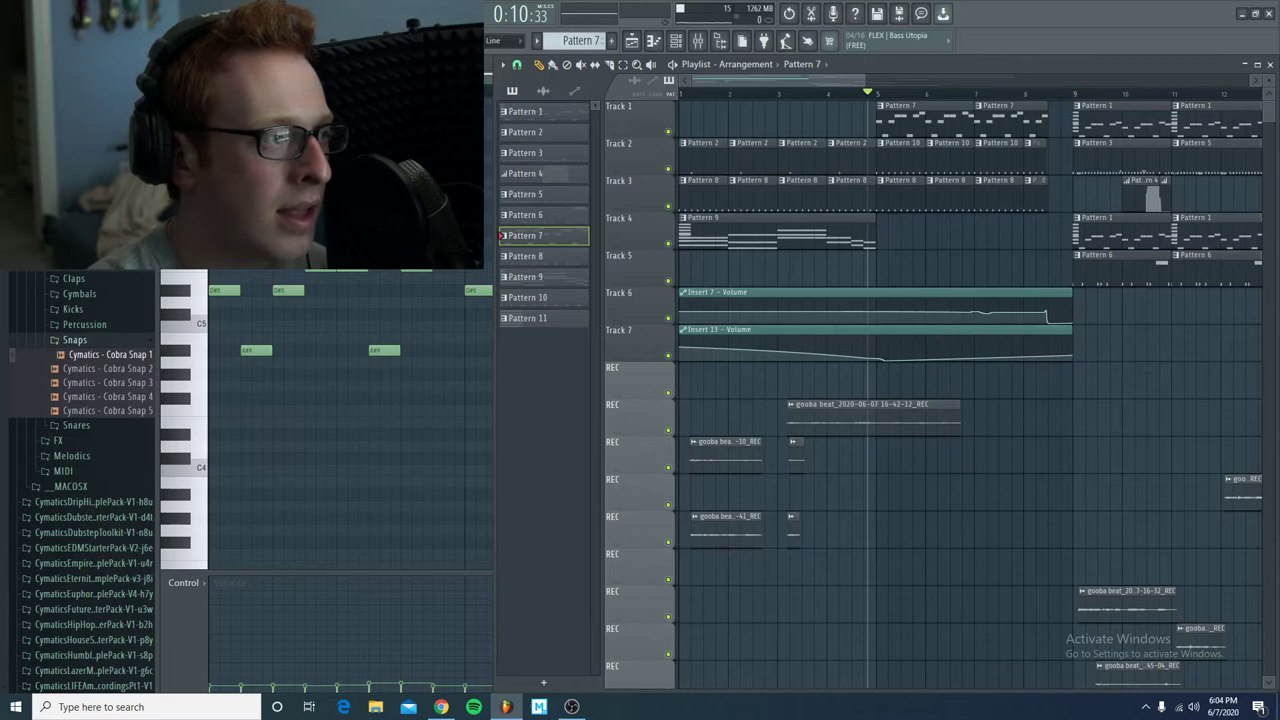
key(space)
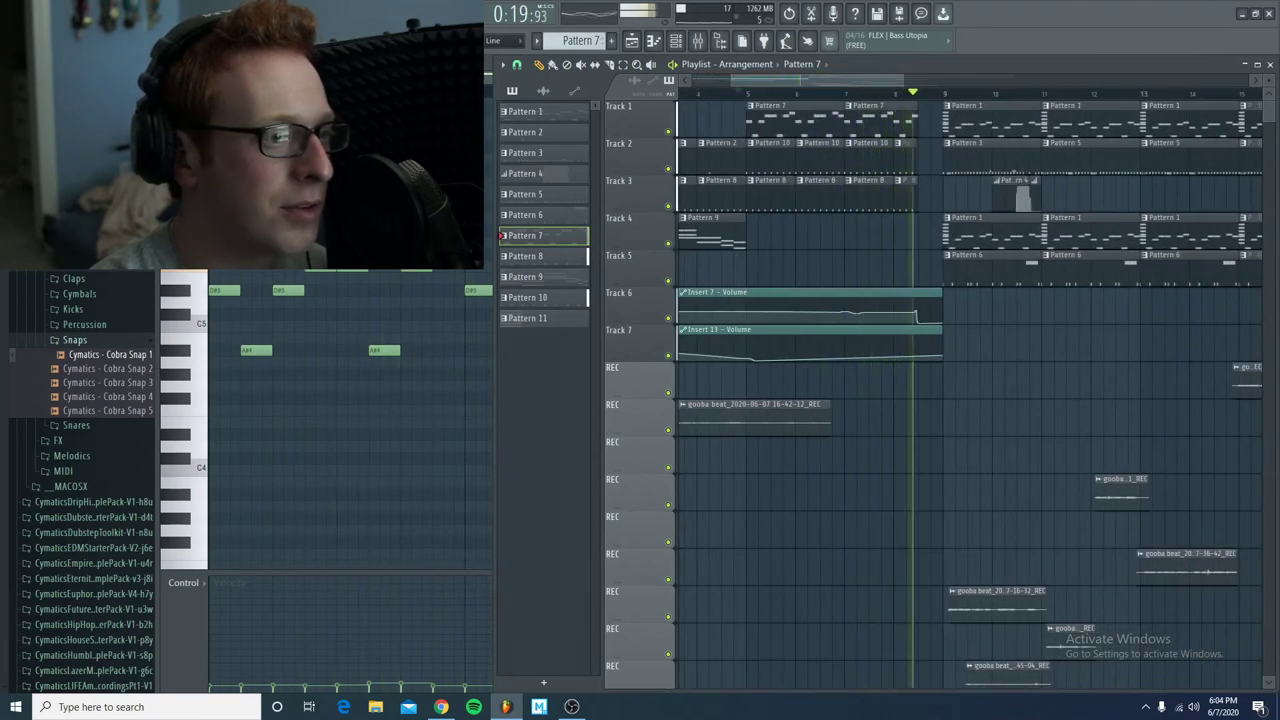
key(space)
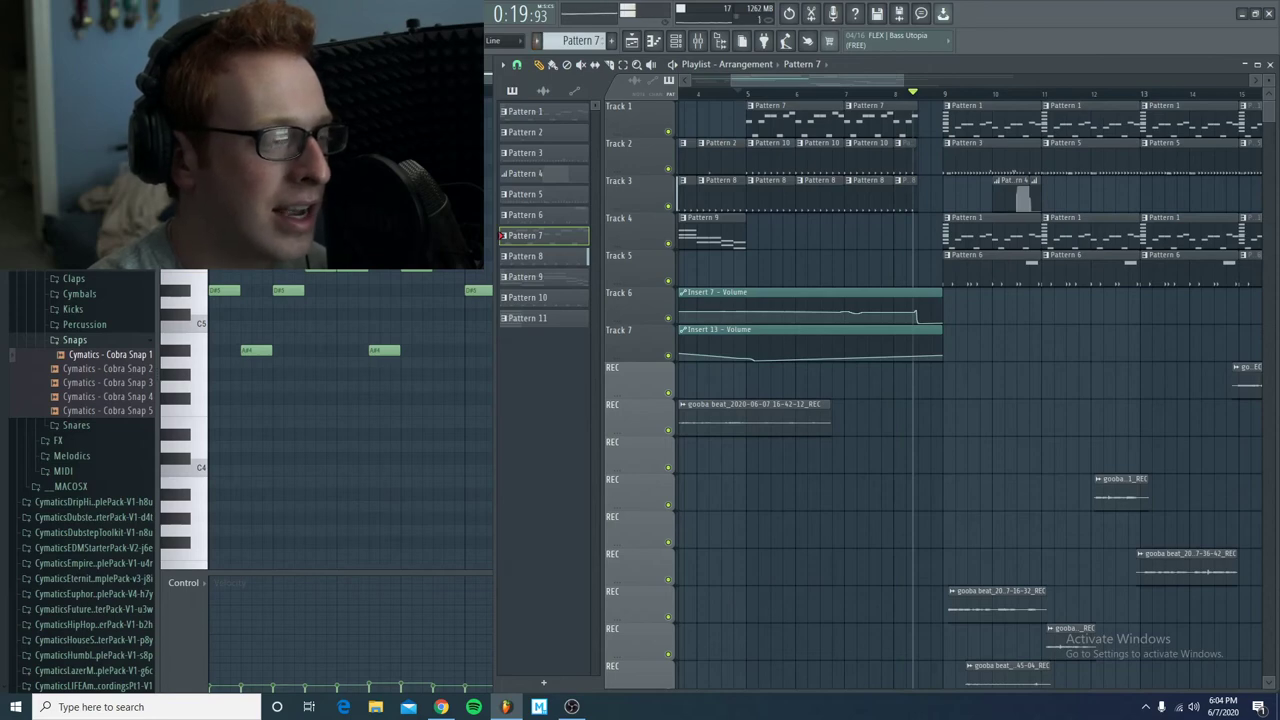
scroll(968, 390, right, 1)
scroll(968, 390, left, 3)
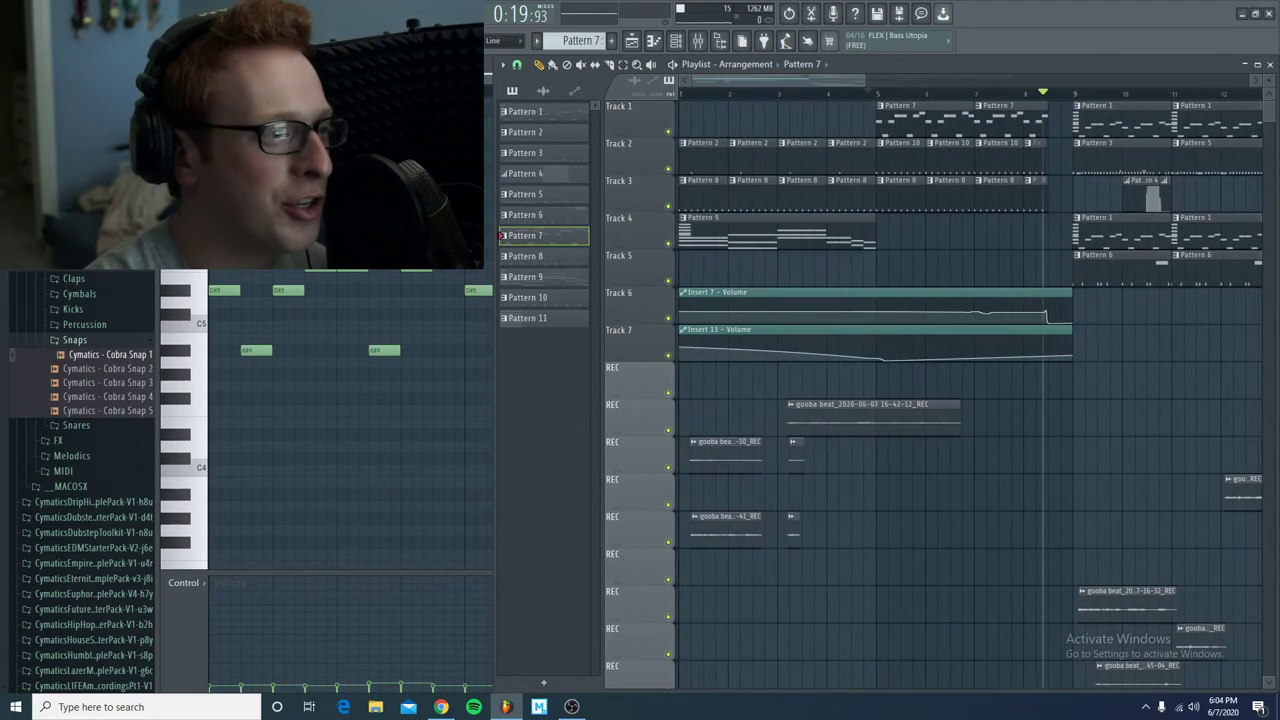
- Select Pattern 3, open it in the piano roll and play the start of its drum notes
key(2)
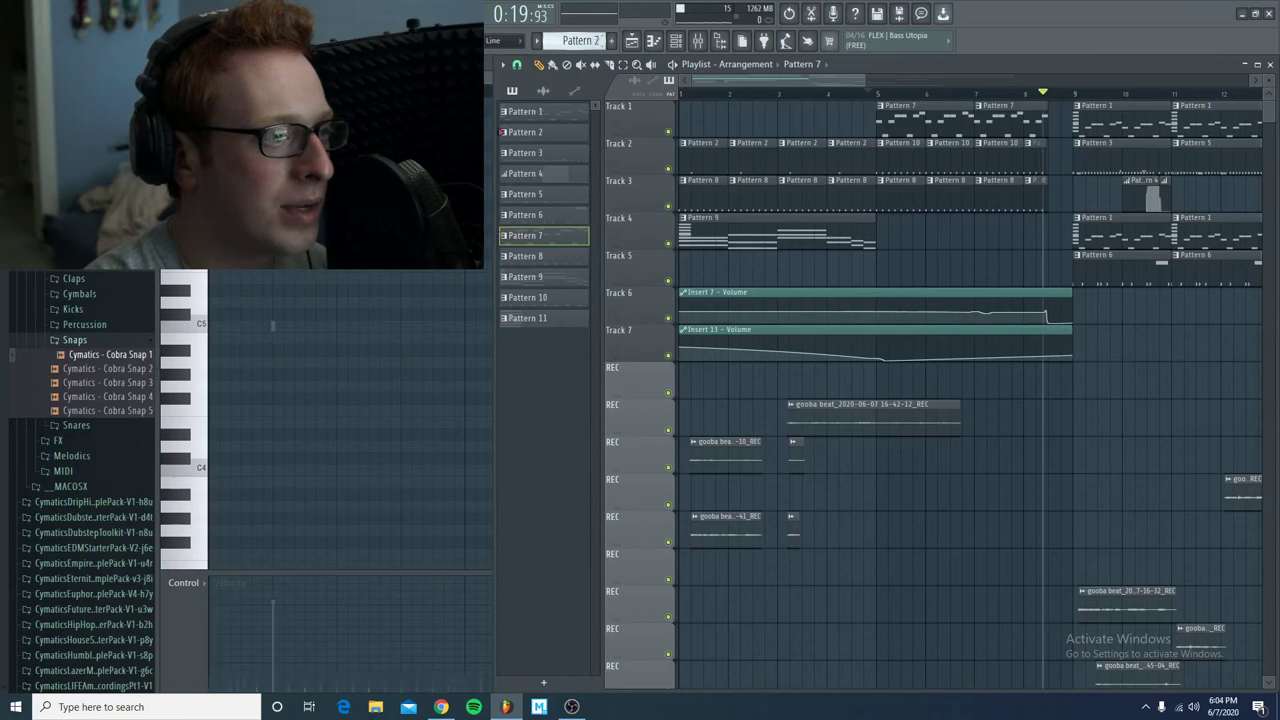
key(1)
key(3)
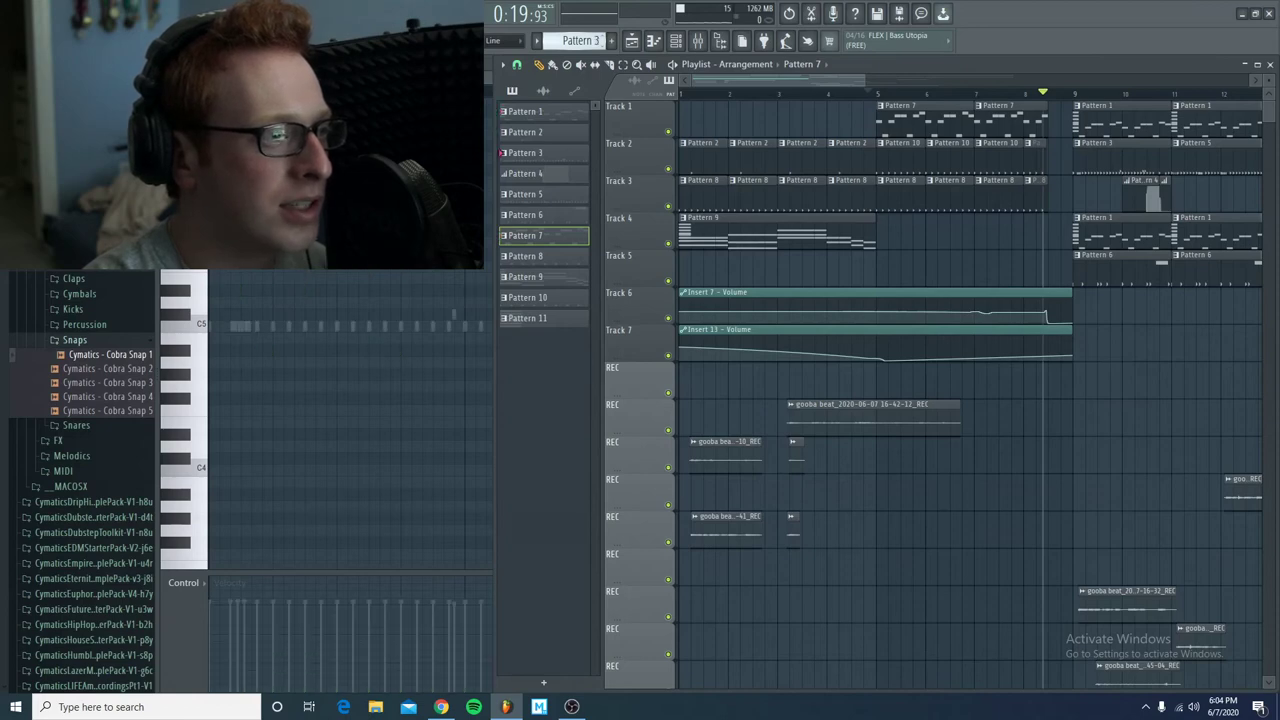
key(KP_Subtract)
click(543, 152)
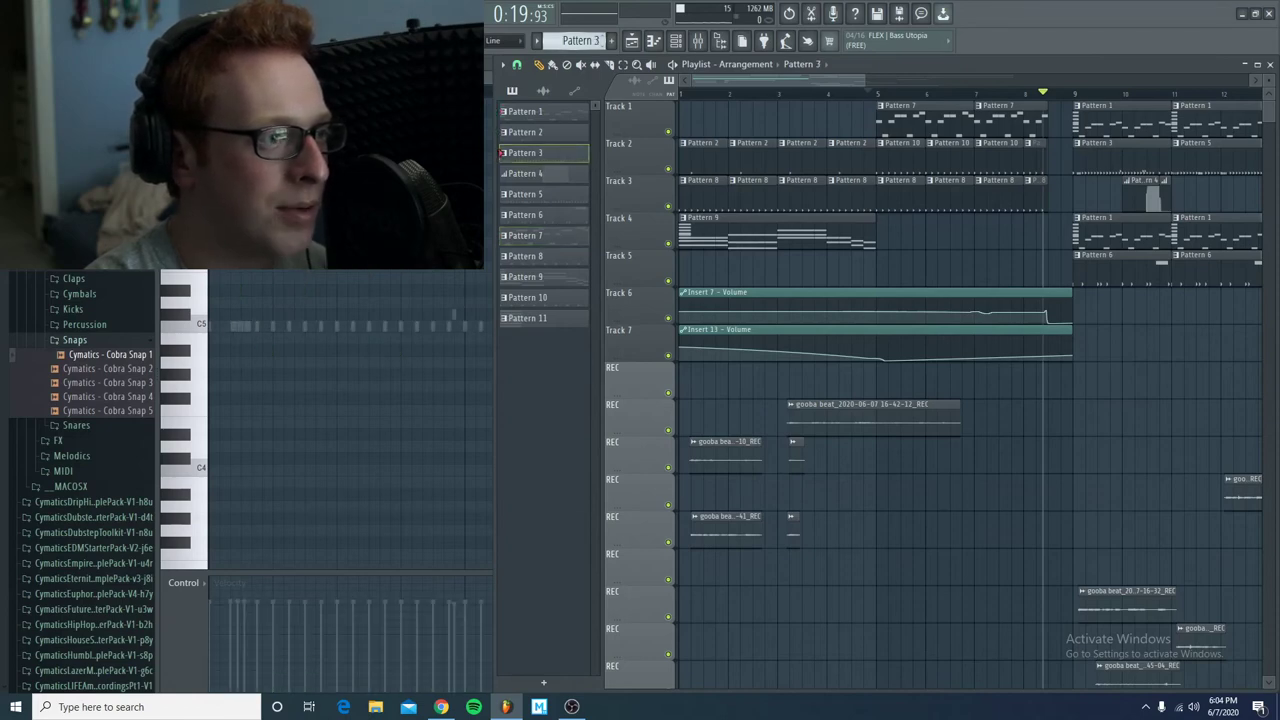
click(654, 41)
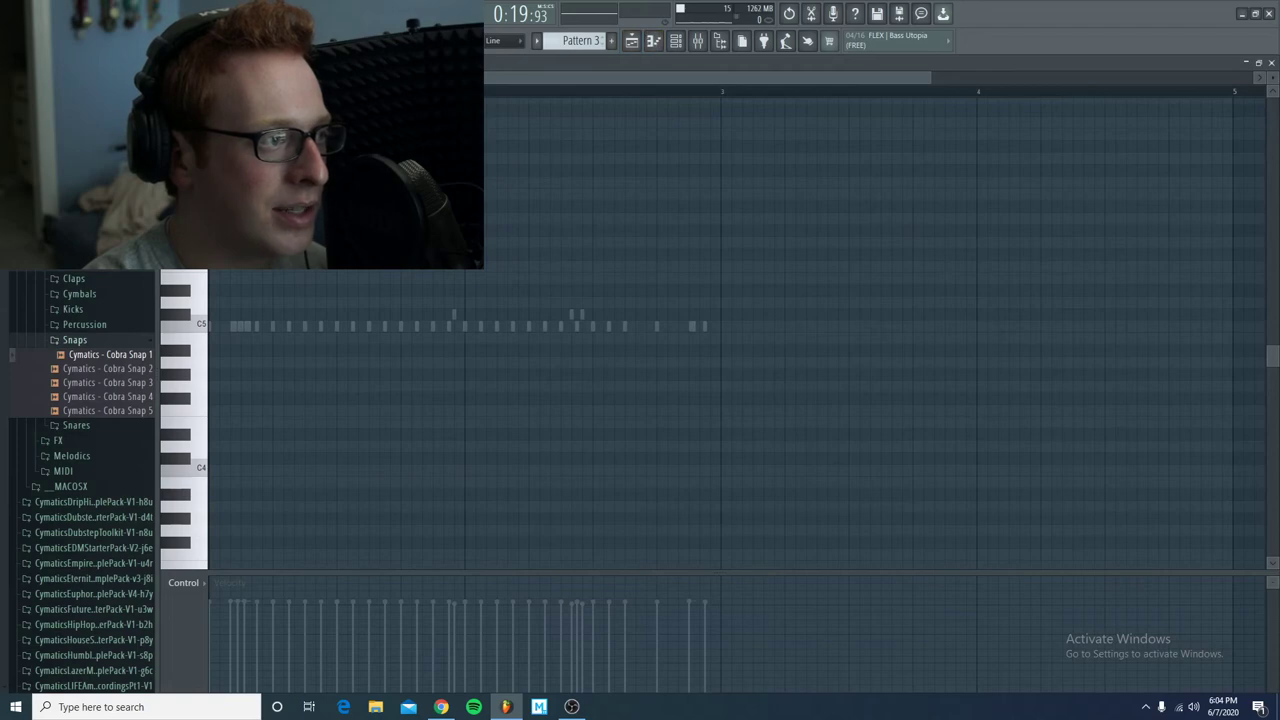
key(space)
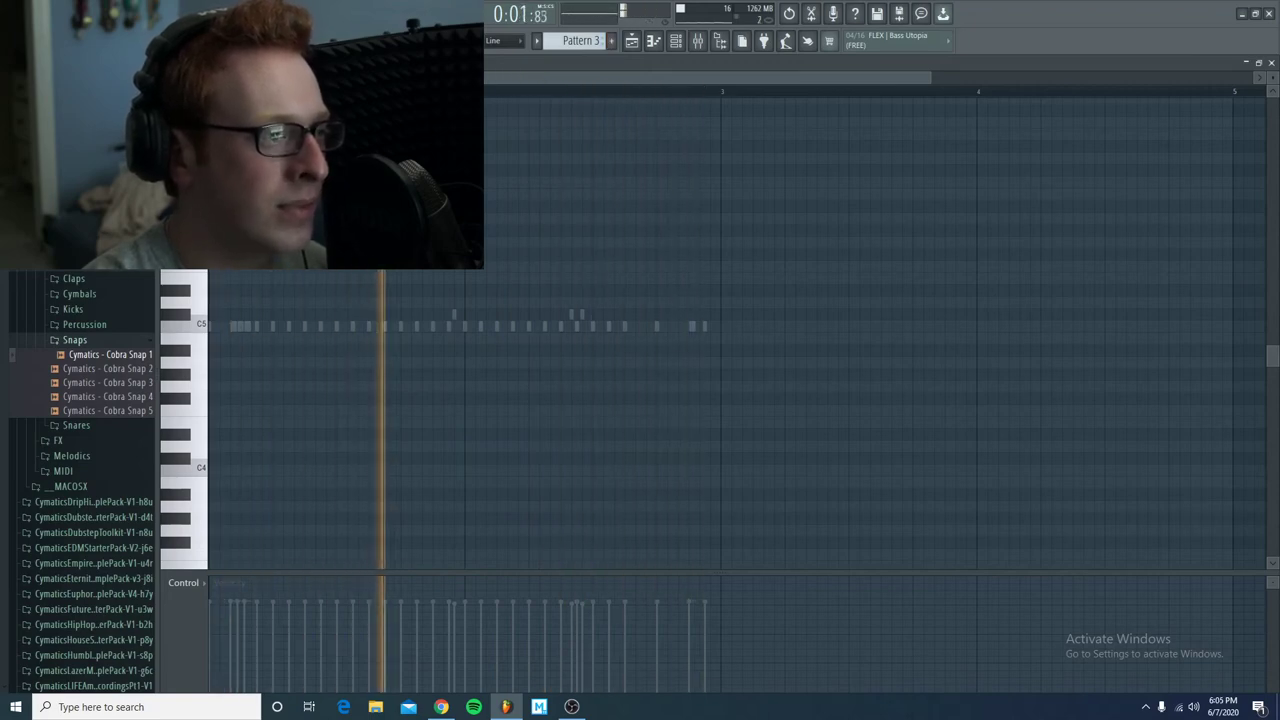
key(space)
- Switch to Pattern 8, locate it in the playlist and view its notes in the piano roll
key(KP_Add)
key(KP_Add)
key(KP_Add)
key(KP_Add)
key(KP_Add)
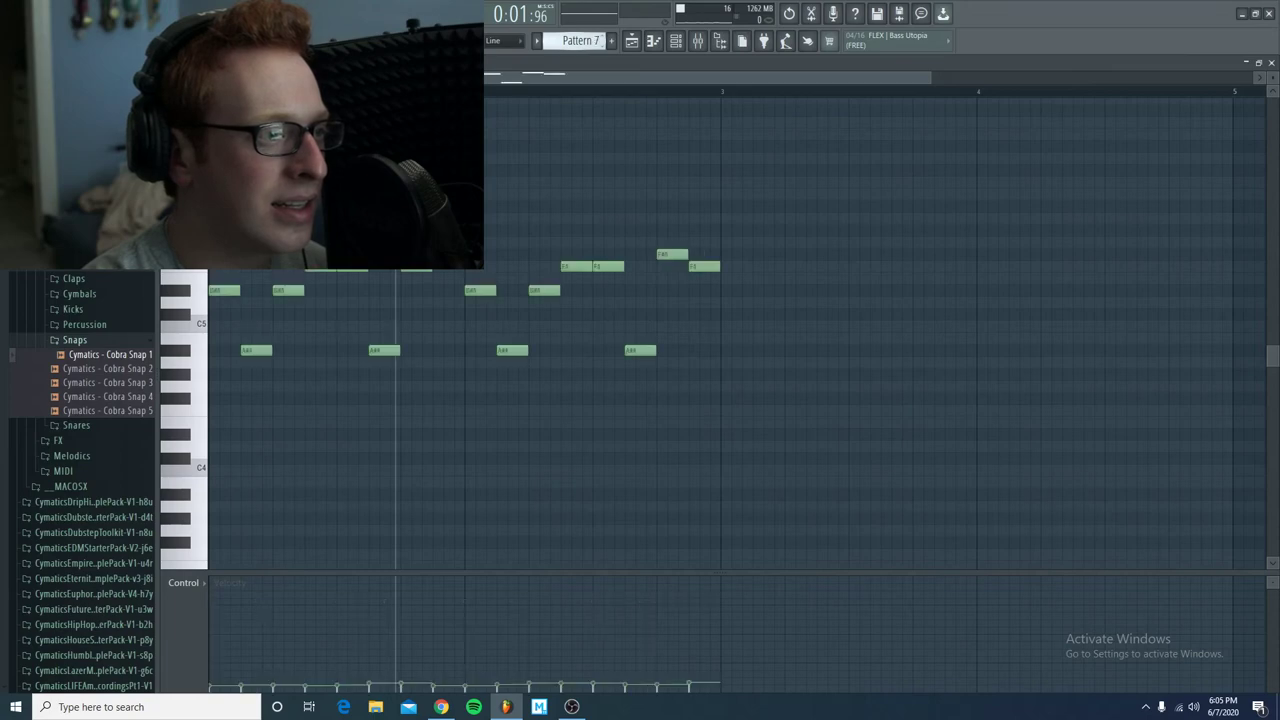
click(631, 40)
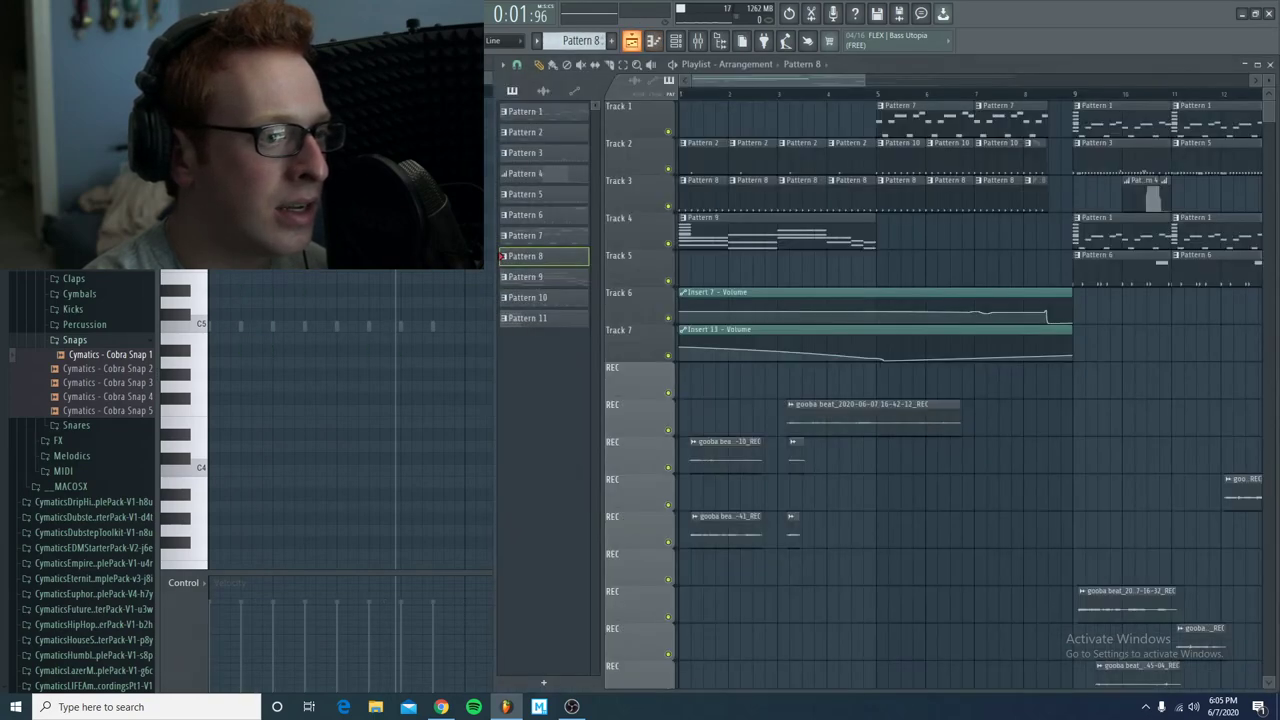
key(F7)
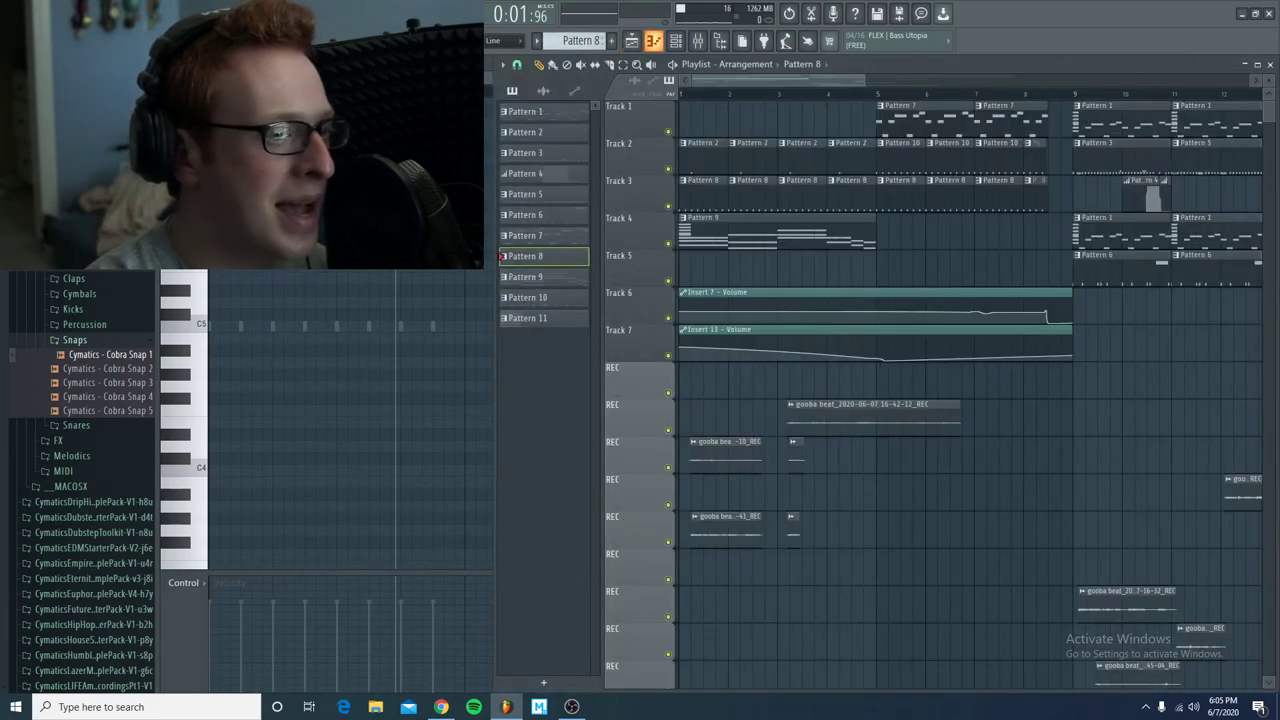
key(F5)
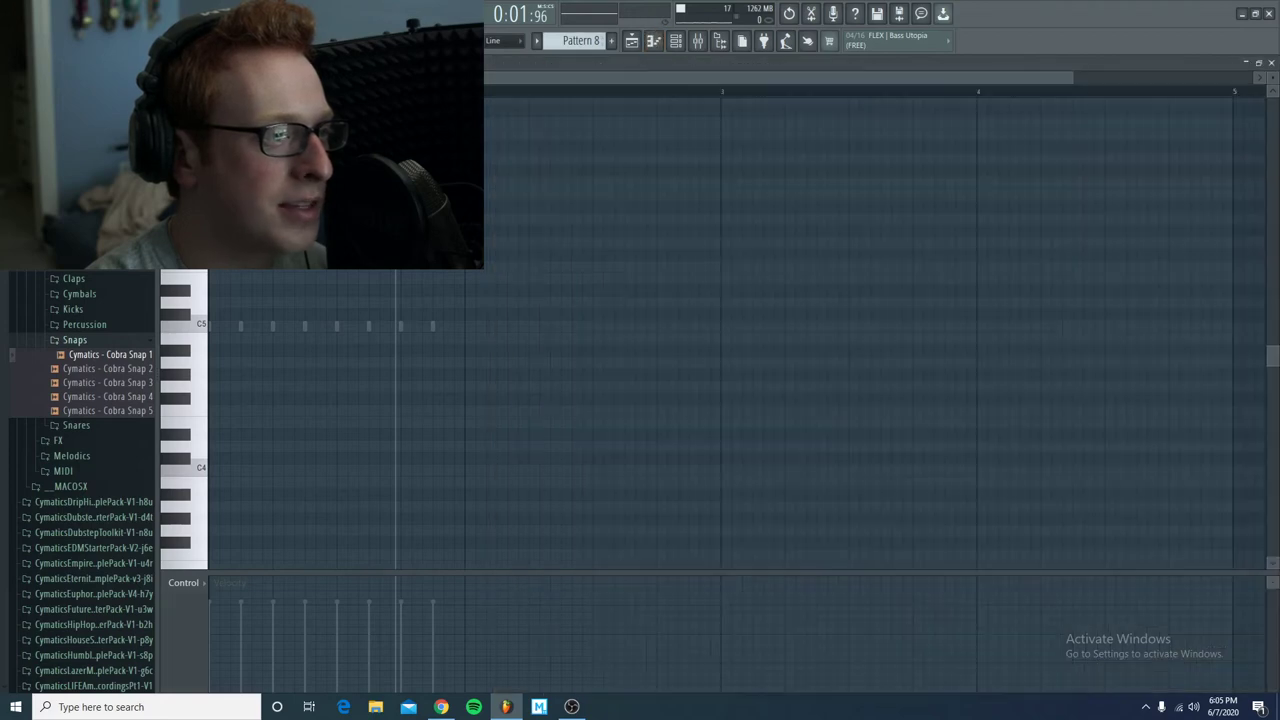
- Switch the piano roll to Pattern 6, play the pattern and go back to the playlist
key(KP_Subtract)
key(KP_Subtract)
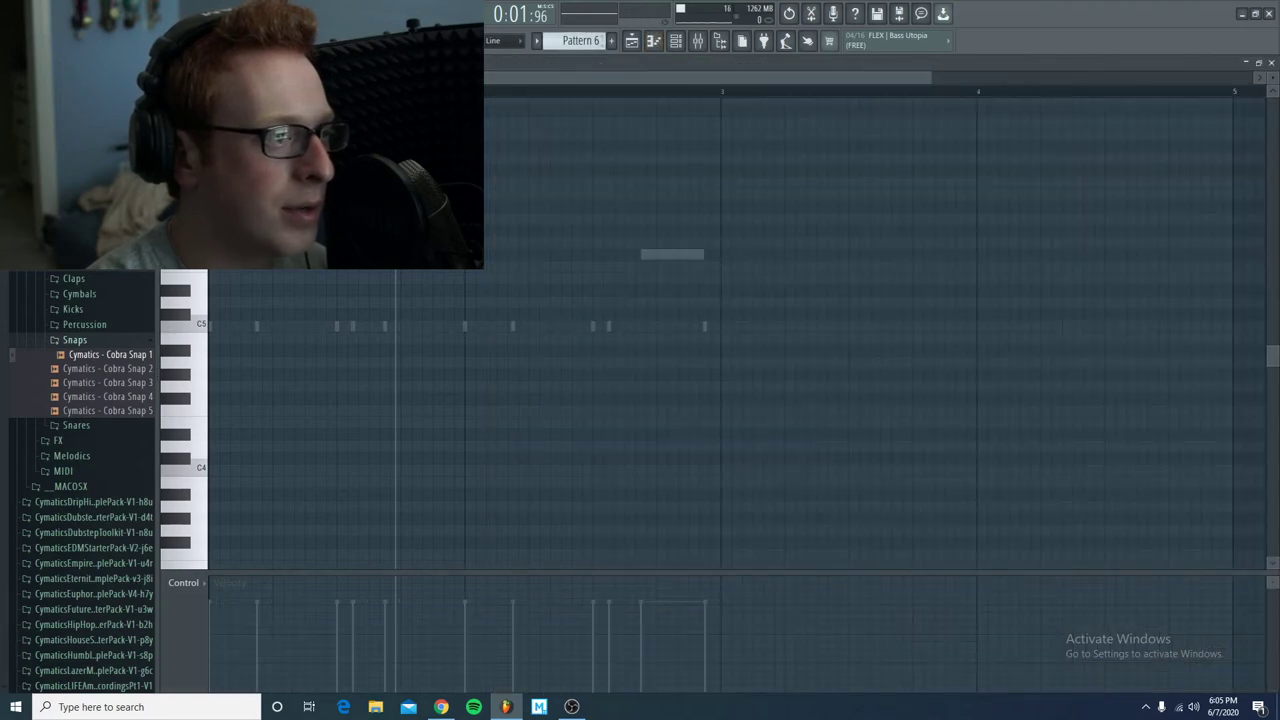
key(space)
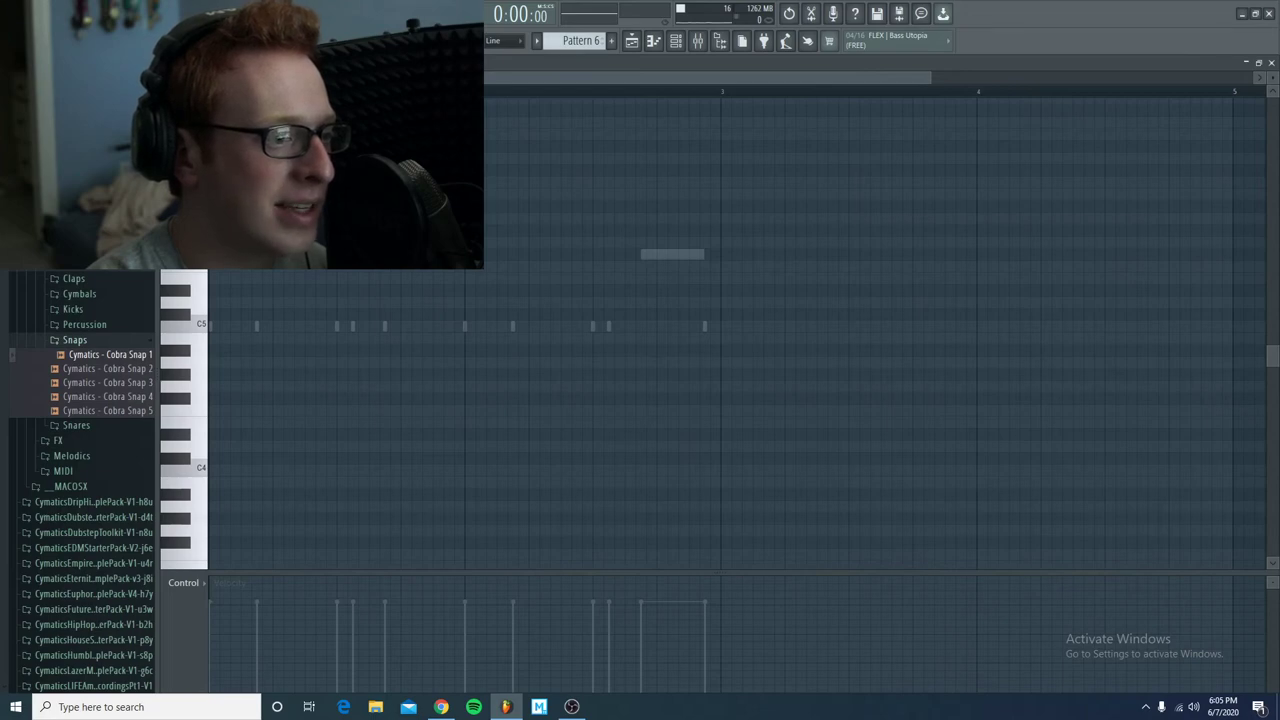
key(F5)
key(space)
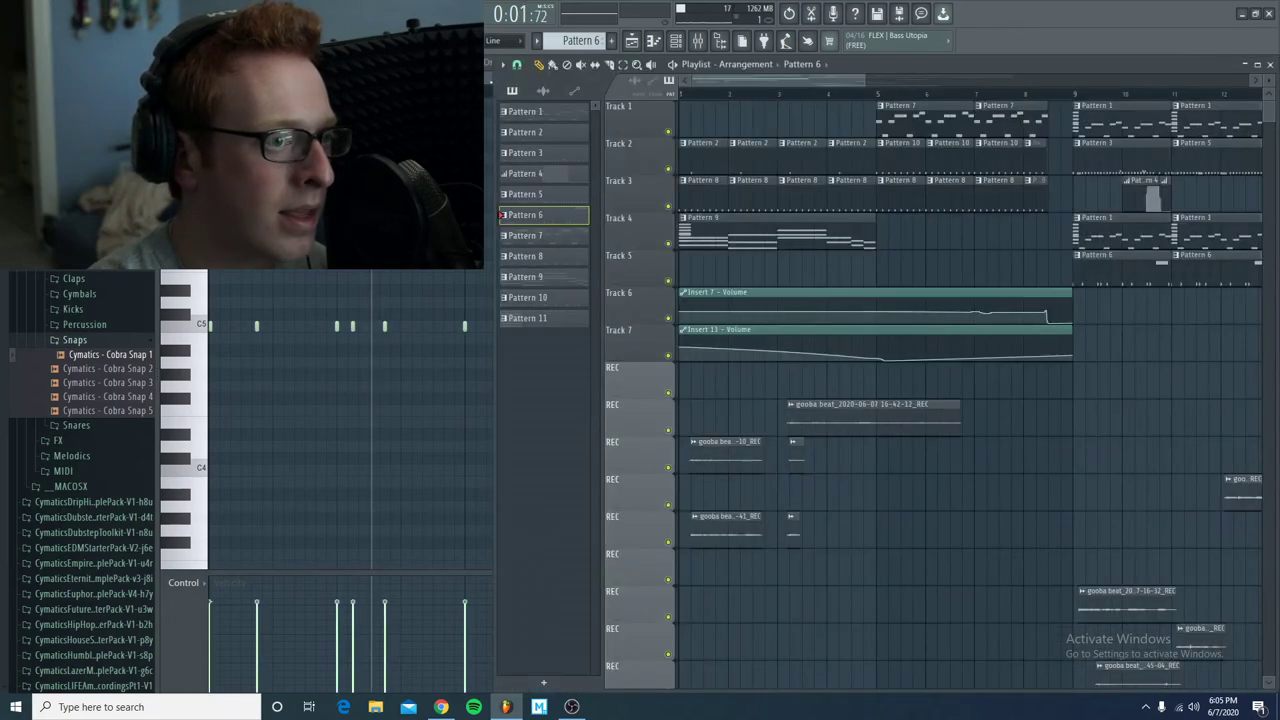
- Look over the section after bar 9, then play the arrangement from the beginning for about 45 seconds
scroll(970, 390, right, 1)
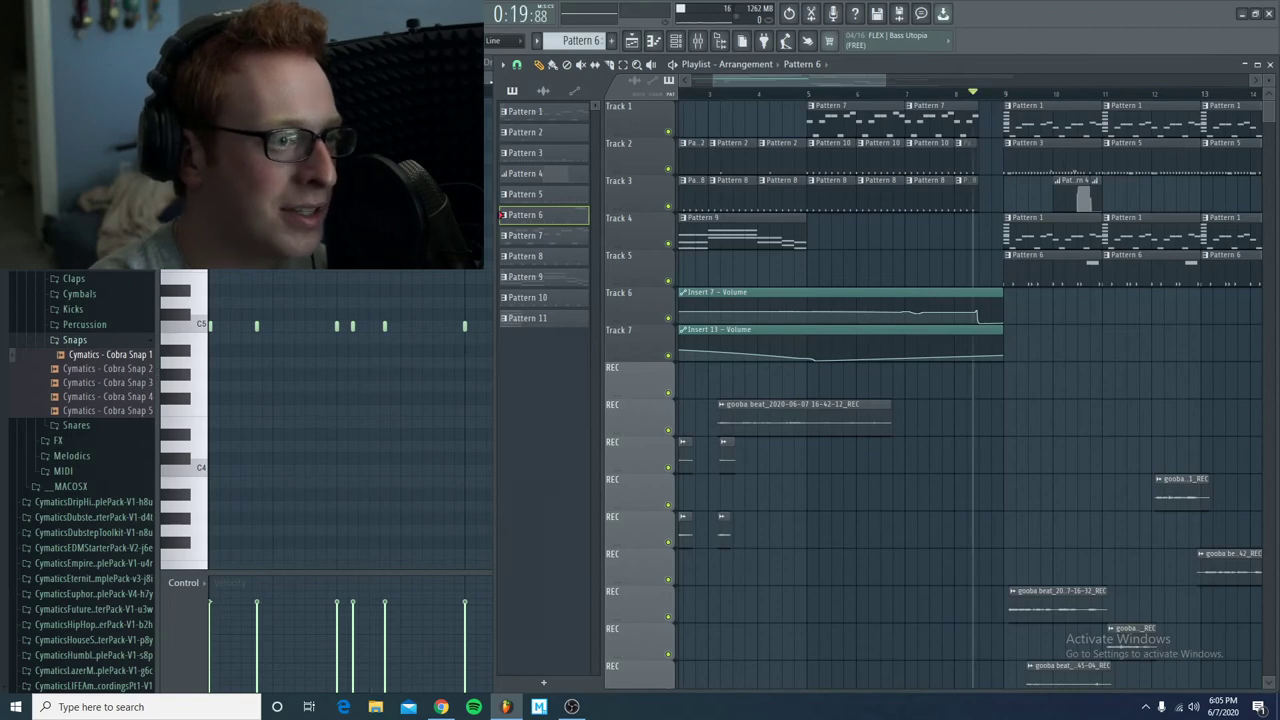
scroll(970, 390, right, 2)
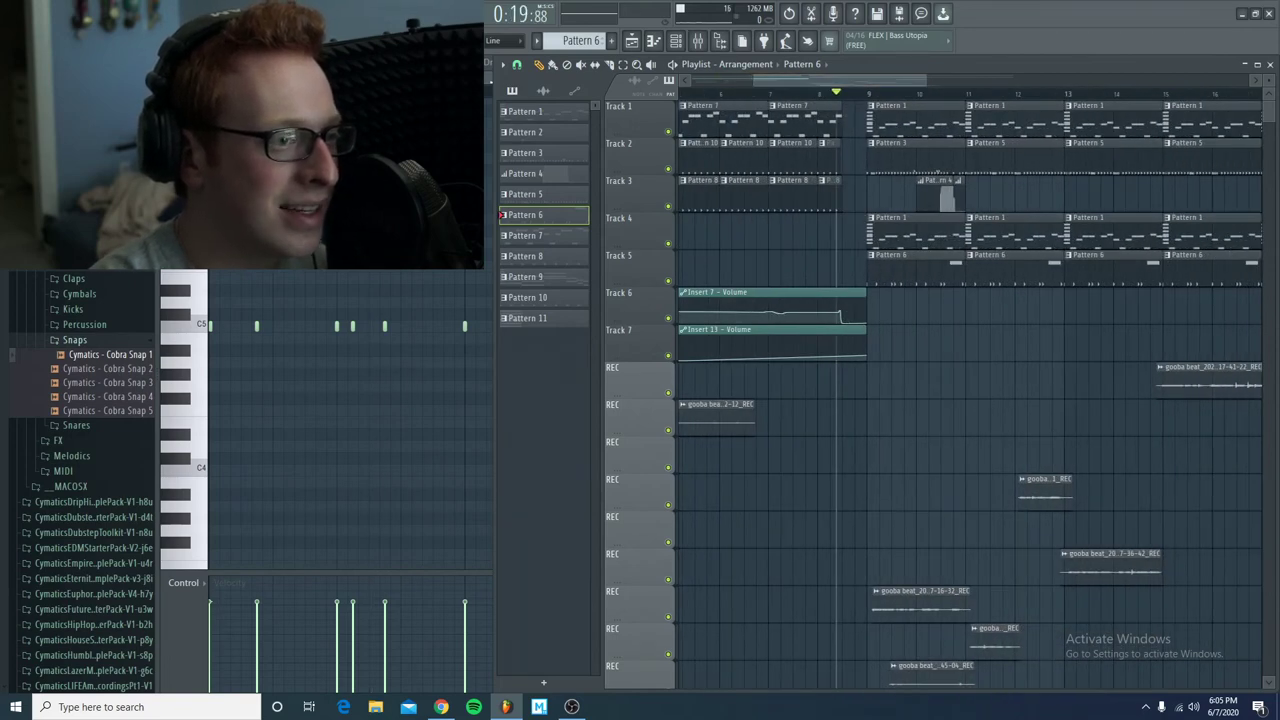
scroll(970, 390, right, 1)
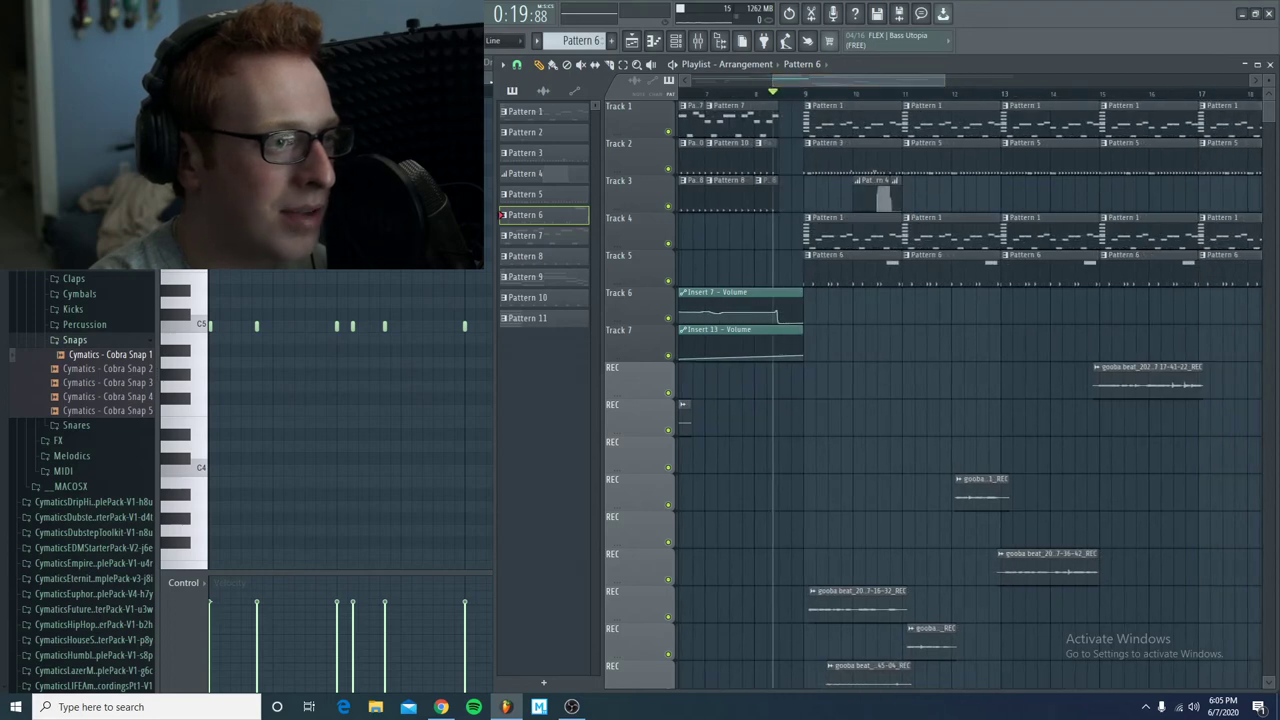
scroll(970, 390, left, 1)
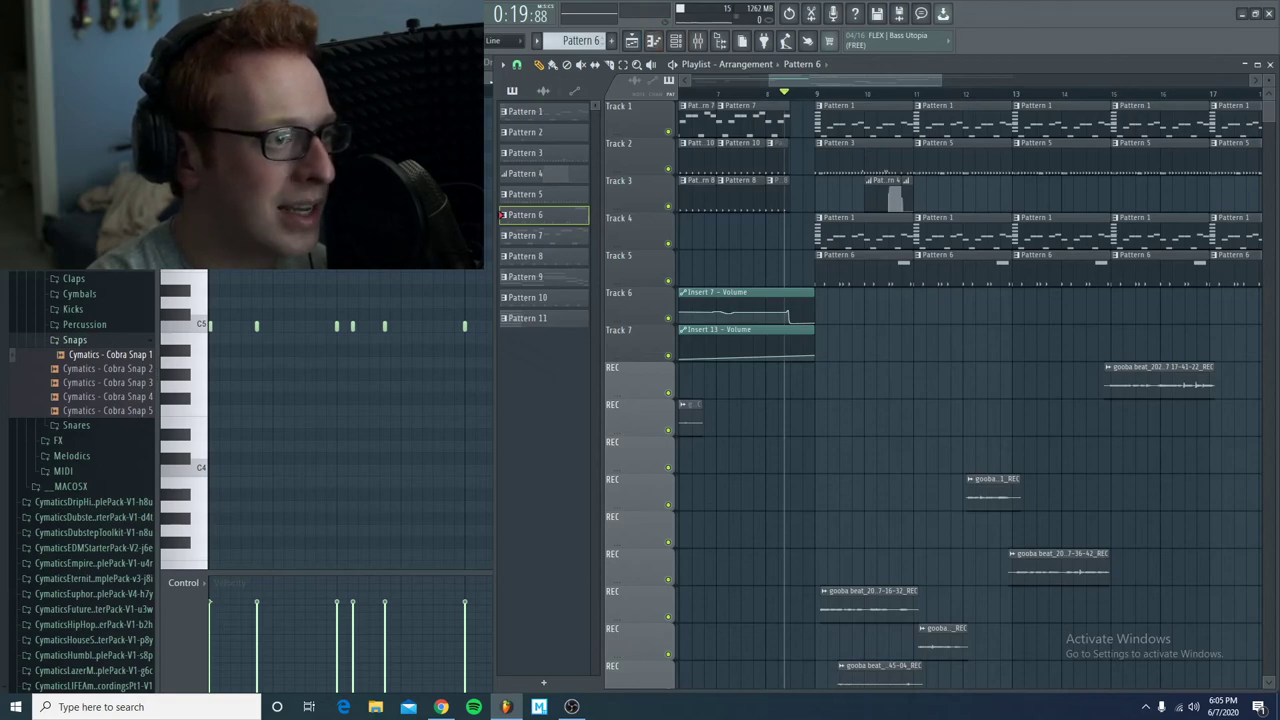
scroll(970, 380, left, 3)
click(716, 93)
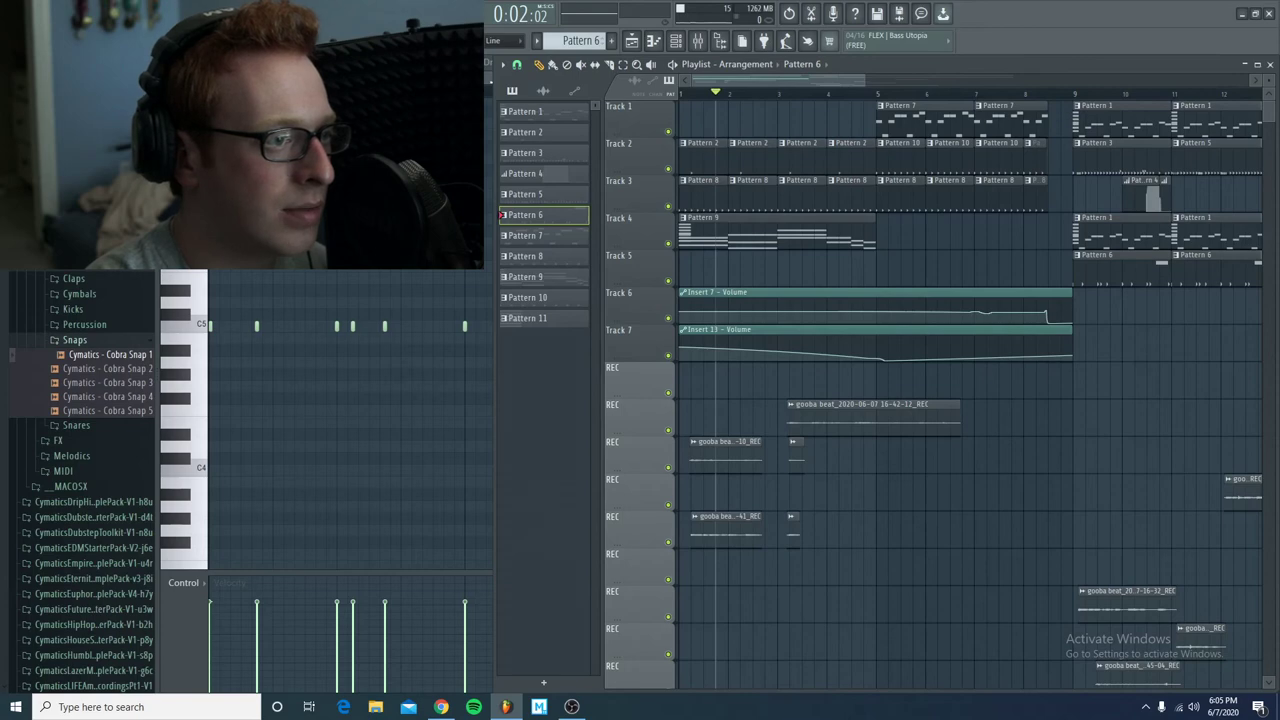
key(space)
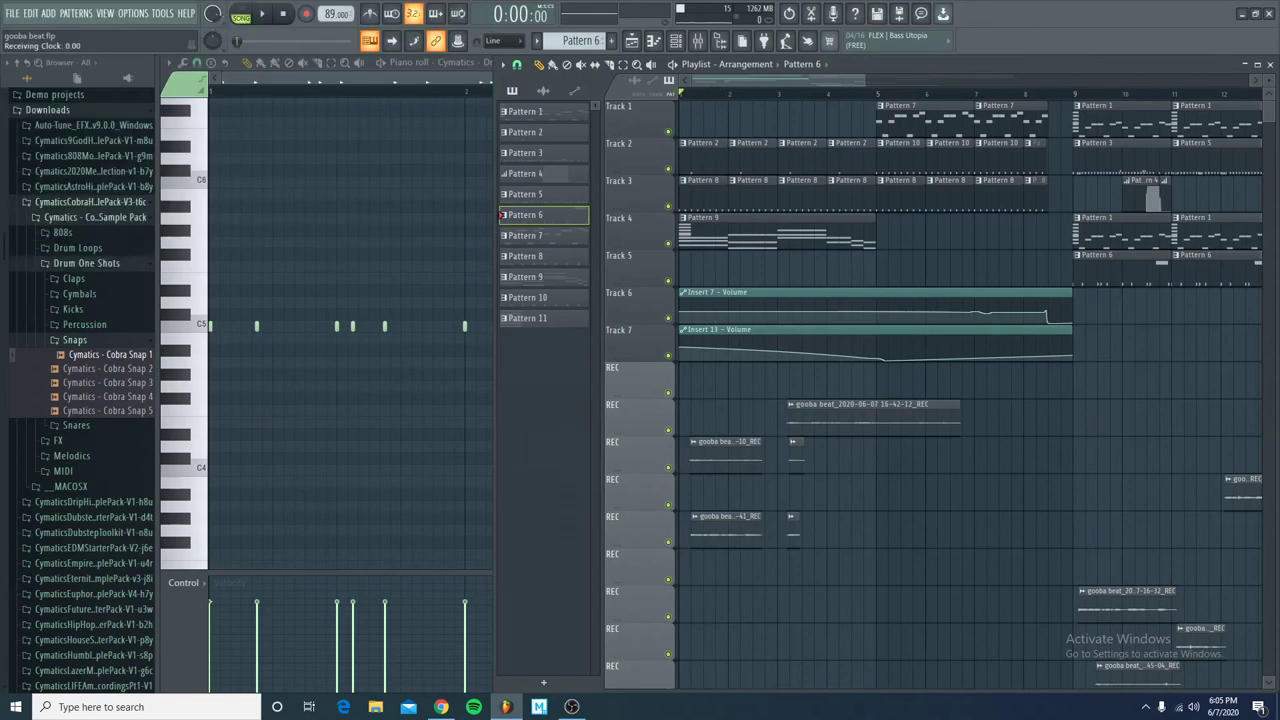
key(space)
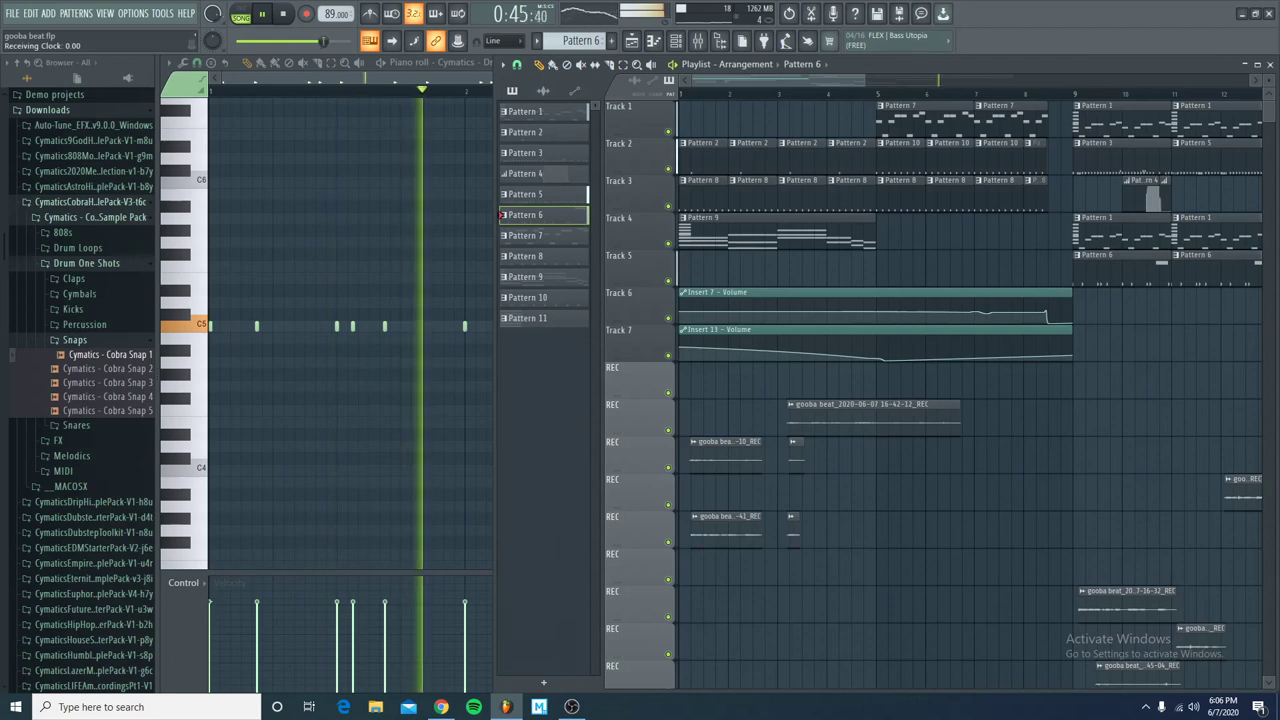
key(space)
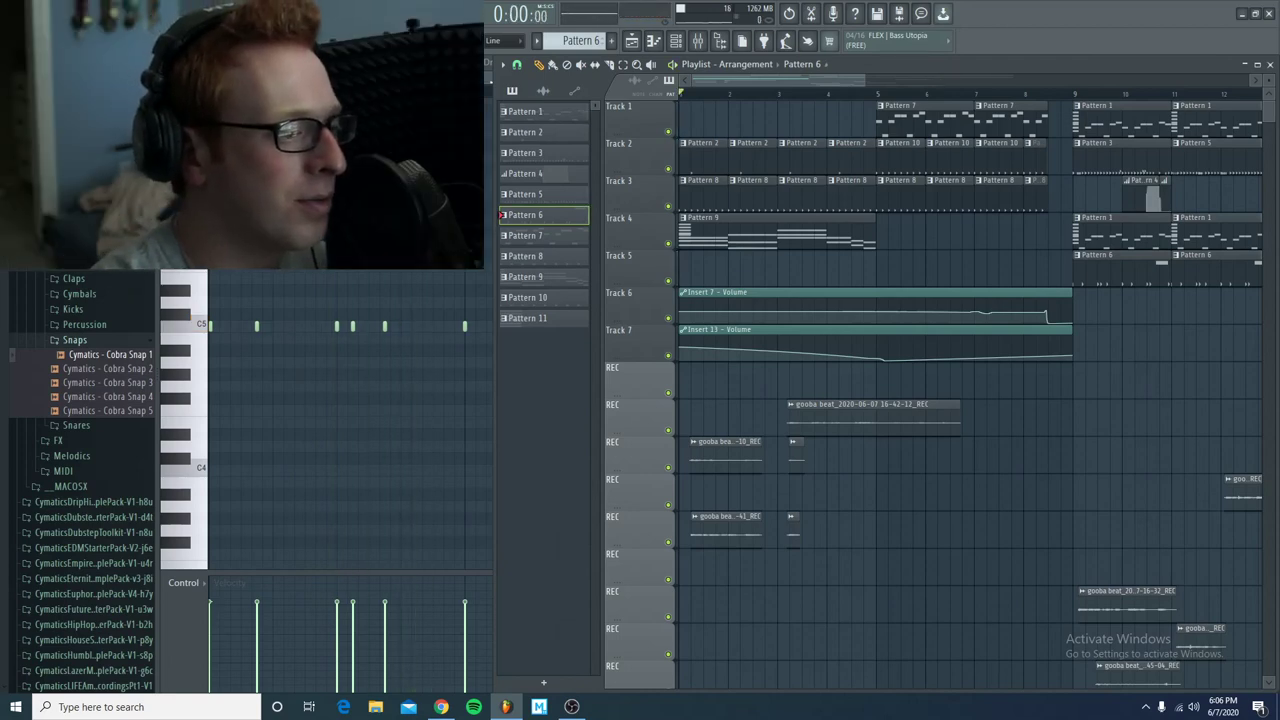
- Examine the pattern clips and vocal recordings in the arrangement from bar 9 to about bar 22
scroll(970, 394, right, 3)
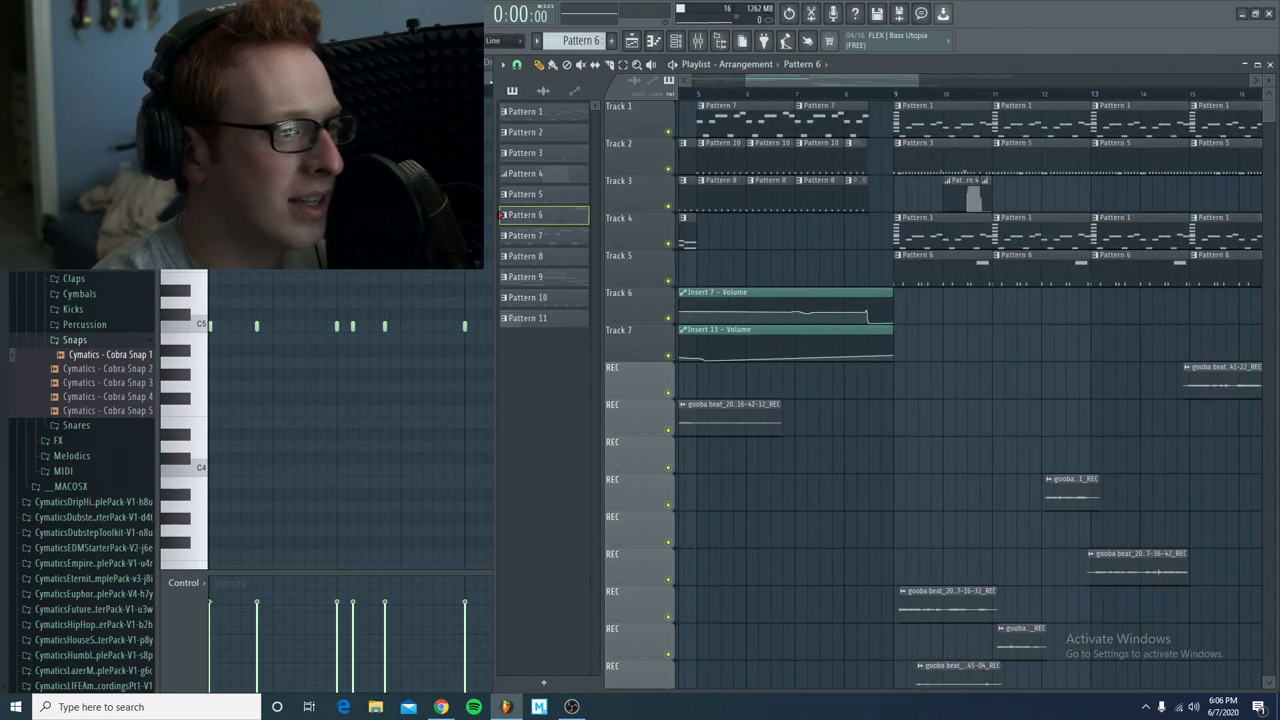
scroll(970, 394, right, 2)
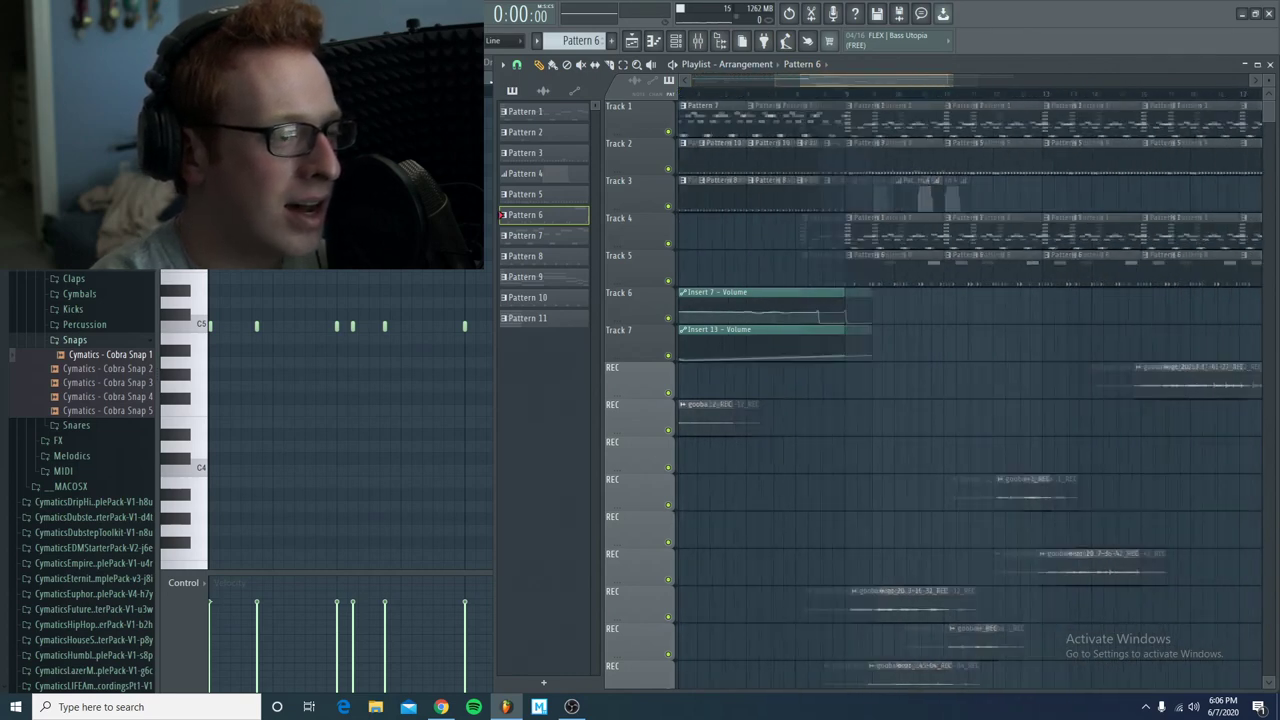
scroll(970, 380, up, 2)
scroll(970, 380, right, 2)
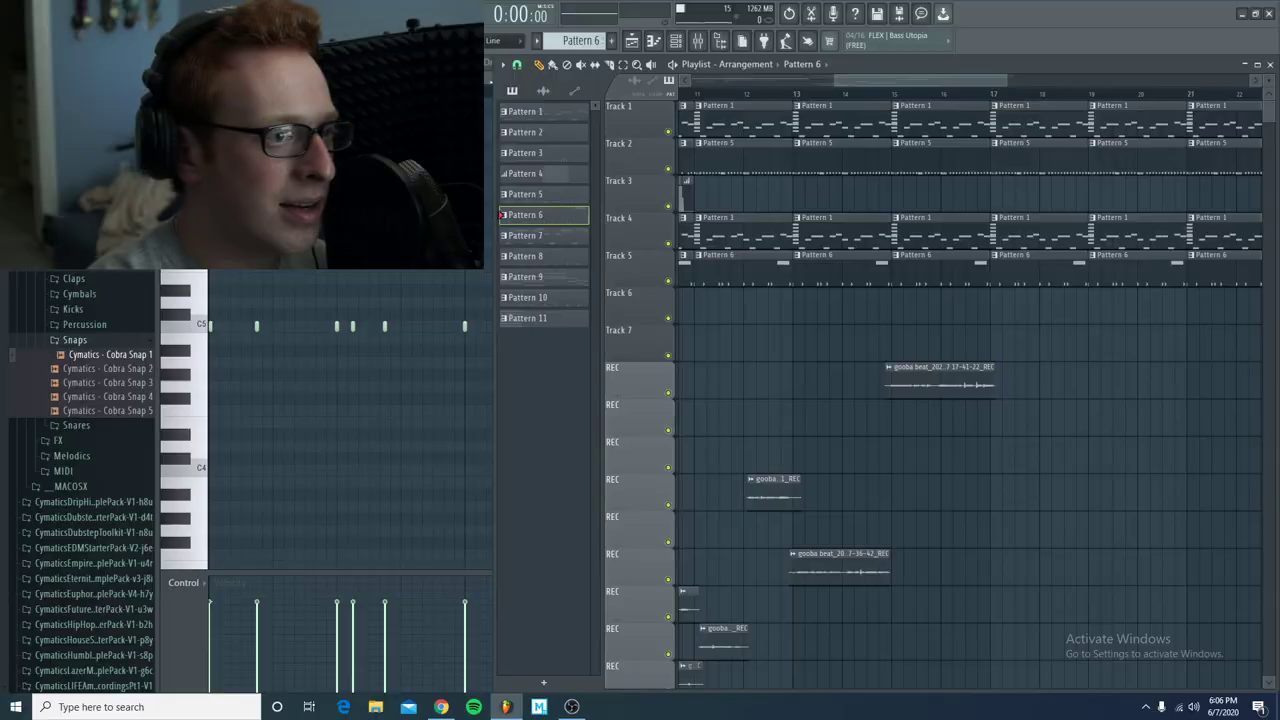